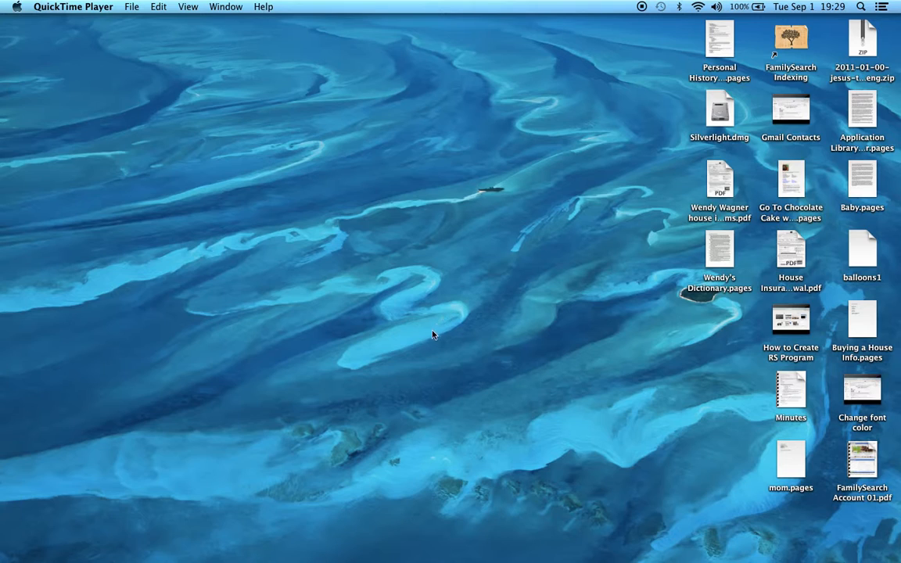
# Step: Switch to Pages and create a new document from the Classic Newsletter template
pyautogui.moveTo(442, 552)
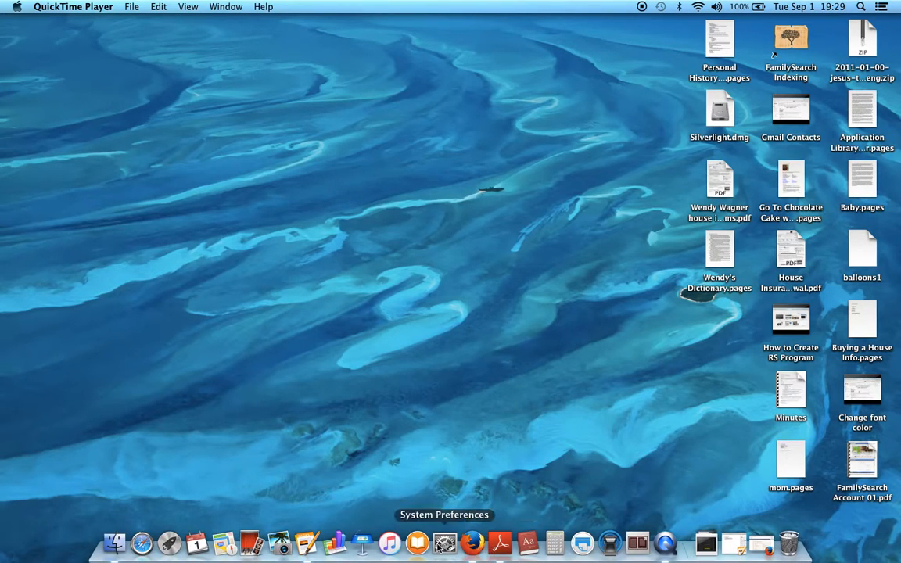
pyautogui.click(310, 545)
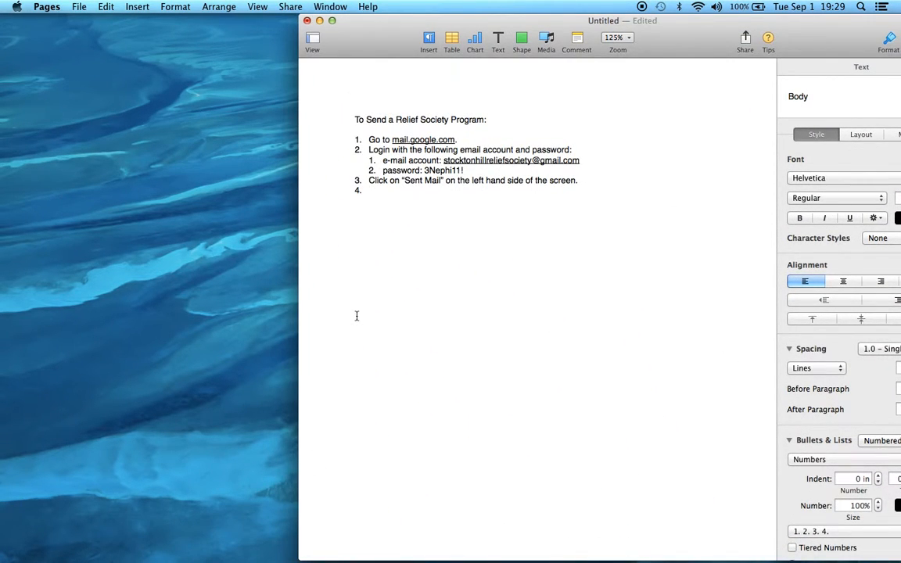
pyautogui.press('super+n')
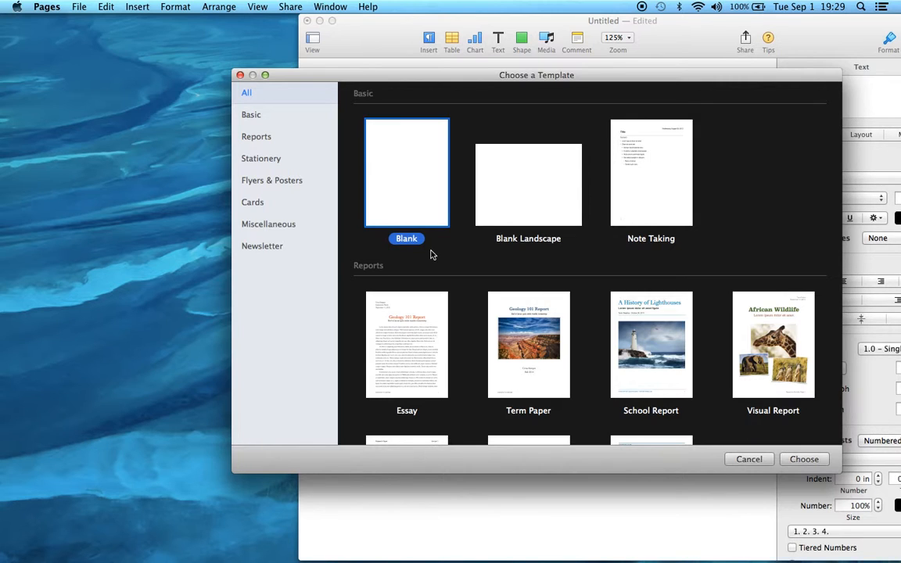
pyautogui.scroll(-10, 430, 254)
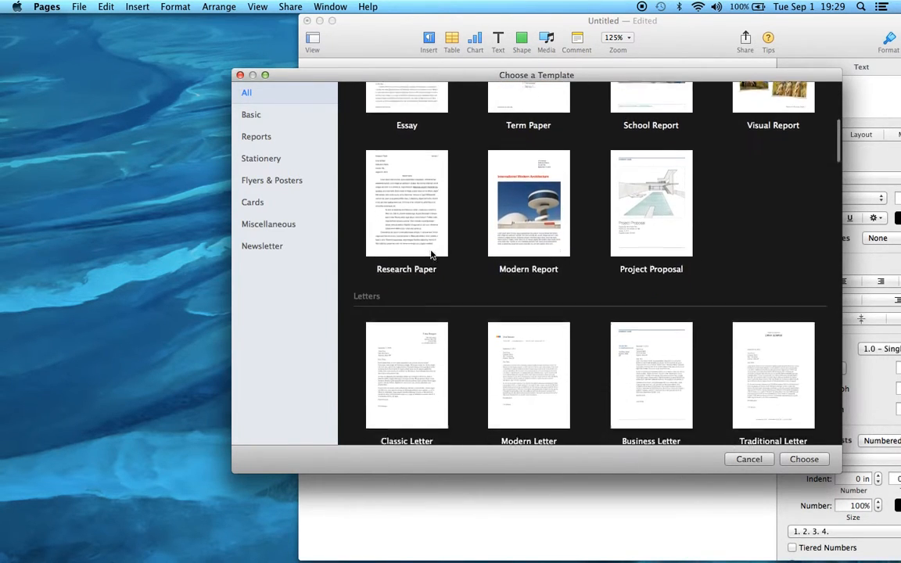
pyautogui.scroll(-3, 430, 254)
pyautogui.scroll(-10, 431, 255)
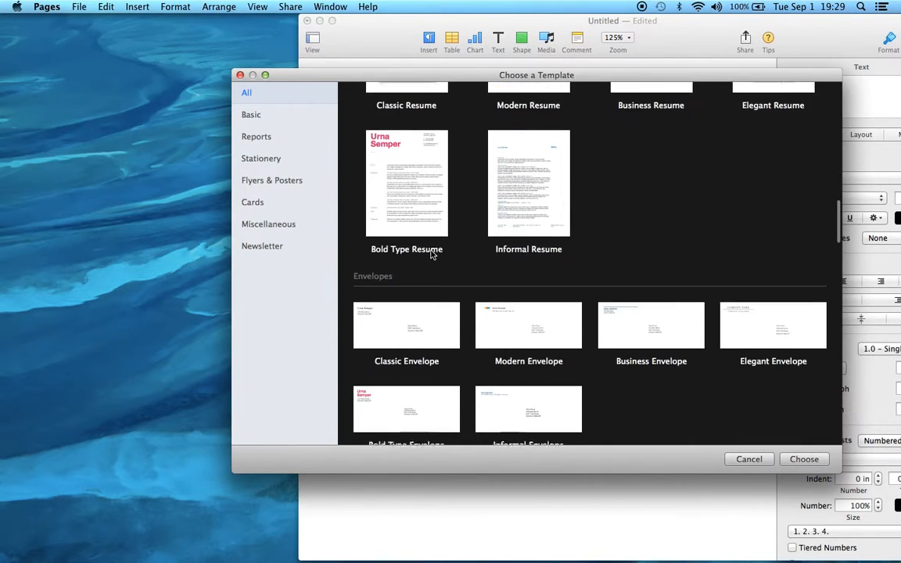
pyautogui.scroll(-8, 430, 254)
pyautogui.scroll(-8, 431, 254)
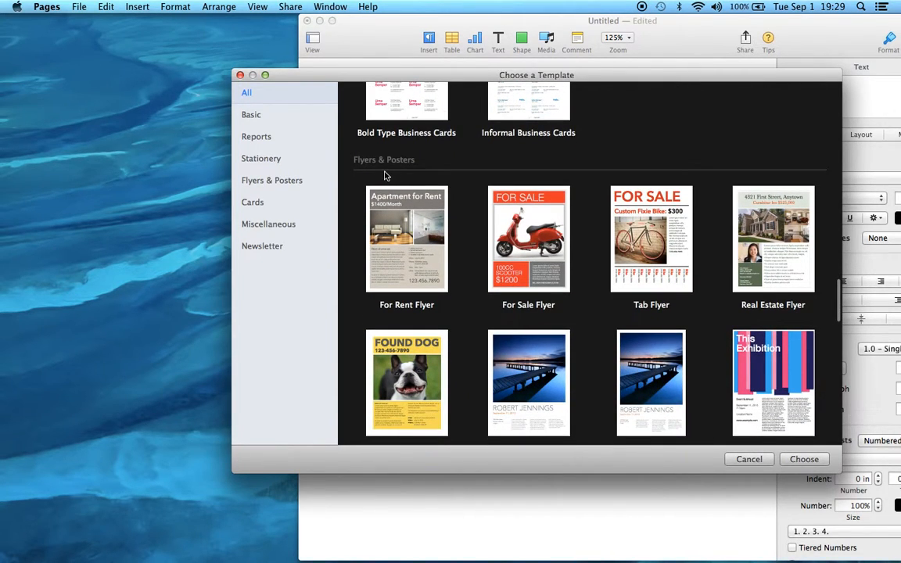
pyautogui.scroll(-5, 436, 163)
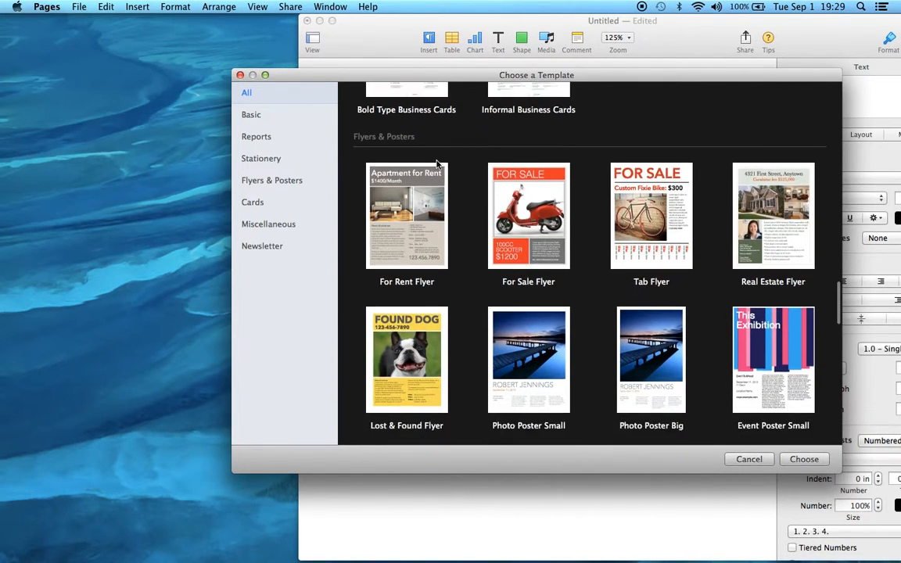
pyautogui.scroll(-5, 436, 163)
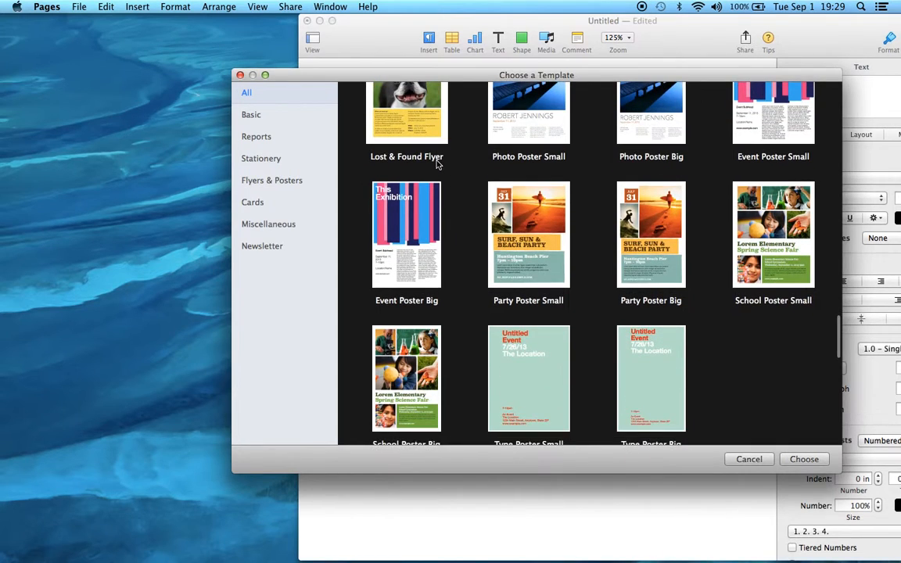
pyautogui.scroll(-5, 437, 163)
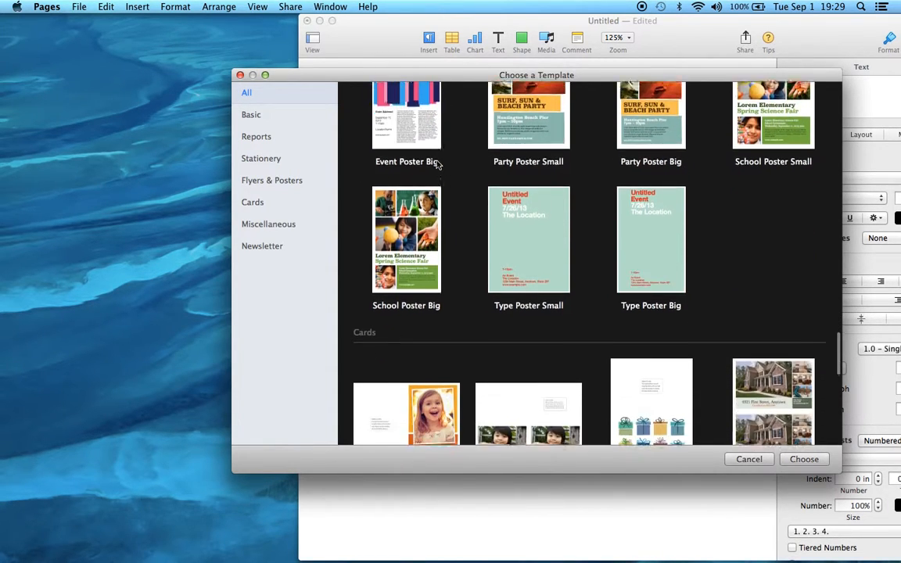
pyautogui.scroll(-5, 437, 163)
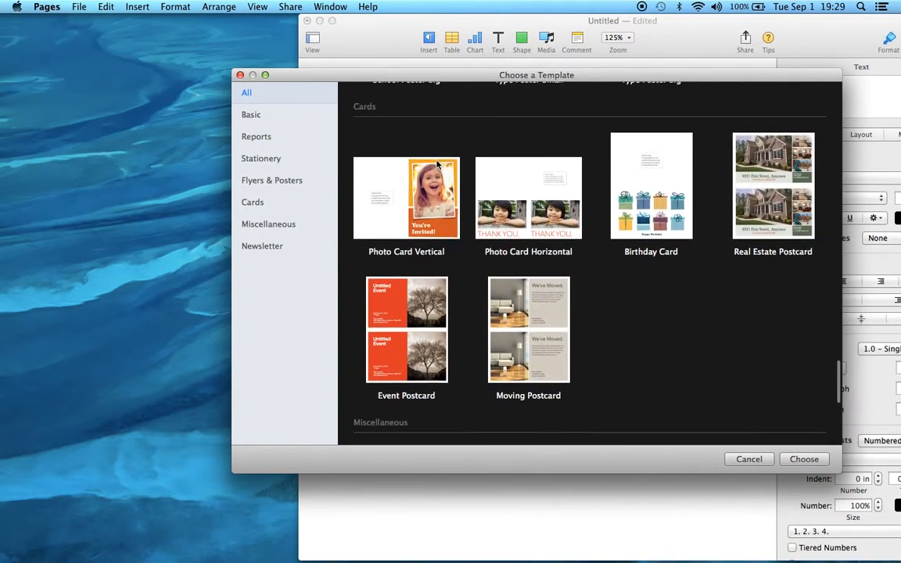
pyautogui.scroll(-3, 437, 162)
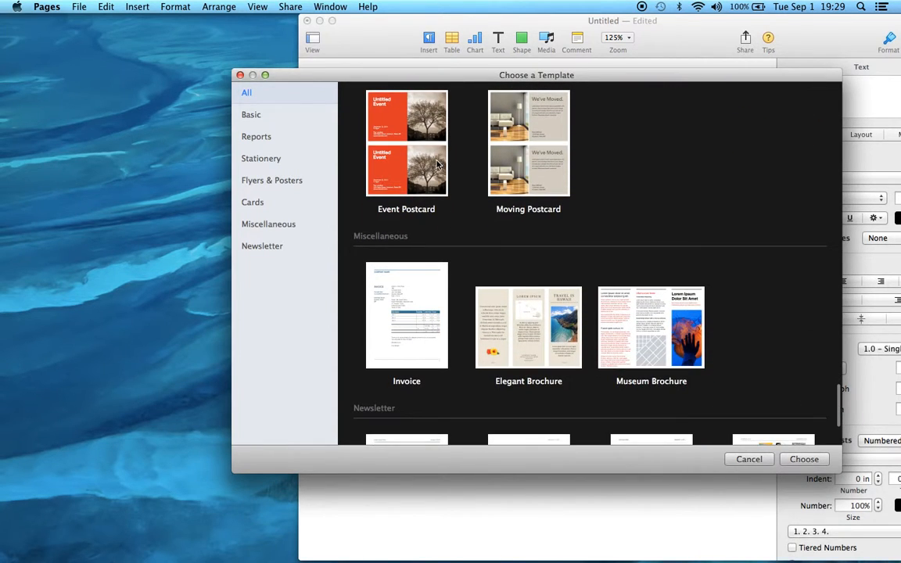
pyautogui.scroll(-3, 437, 163)
pyautogui.scroll(-1, 437, 162)
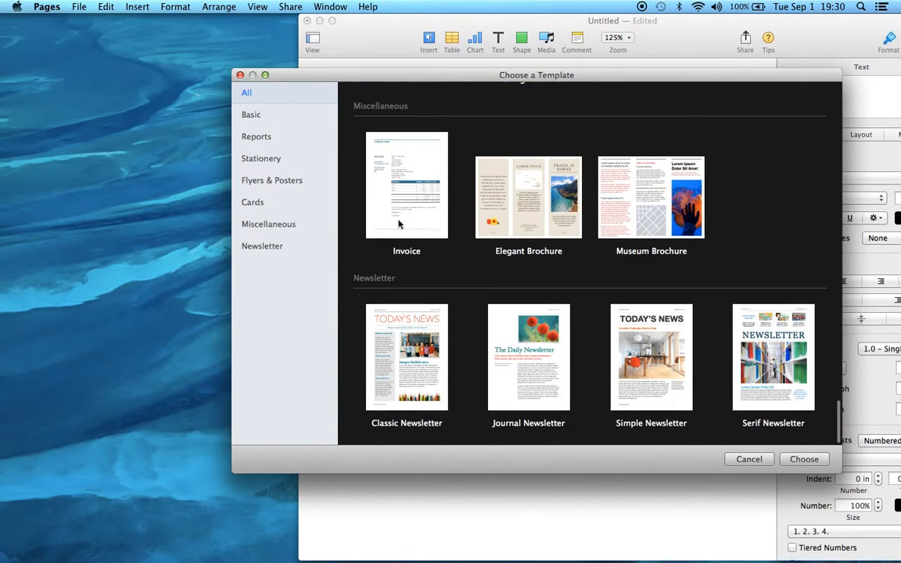
pyautogui.doubleClick(397, 367)
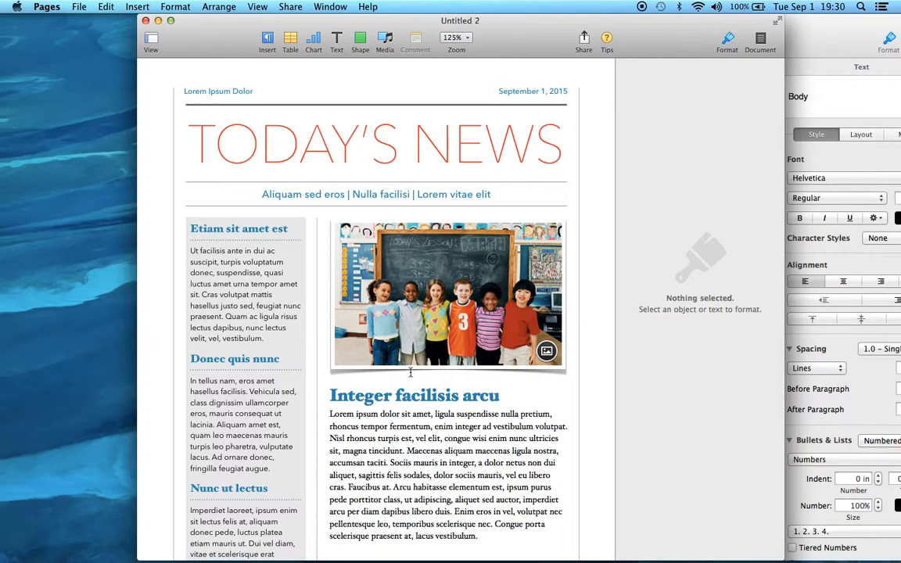
# Step: Replace the TODAY'S NEWS placeholder title with STOCKTON HILLE
pyautogui.click(557, 140)
pyautogui.click(557, 137)
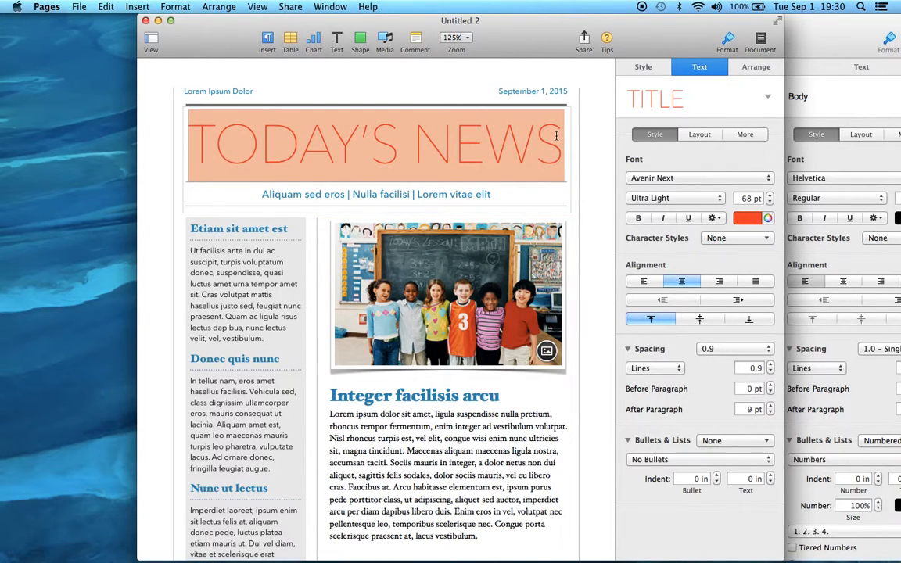
pyautogui.write('STOCKTON')
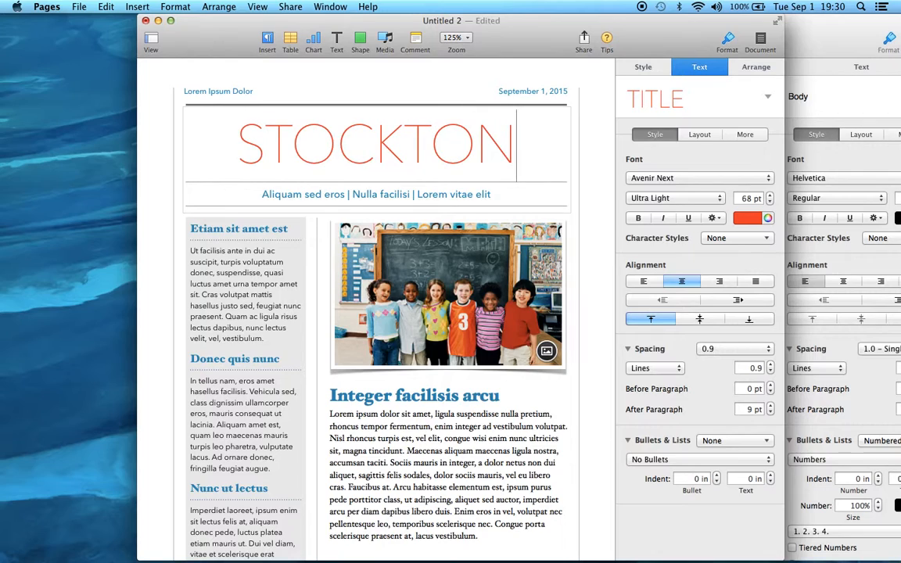
pyautogui.write(' H')
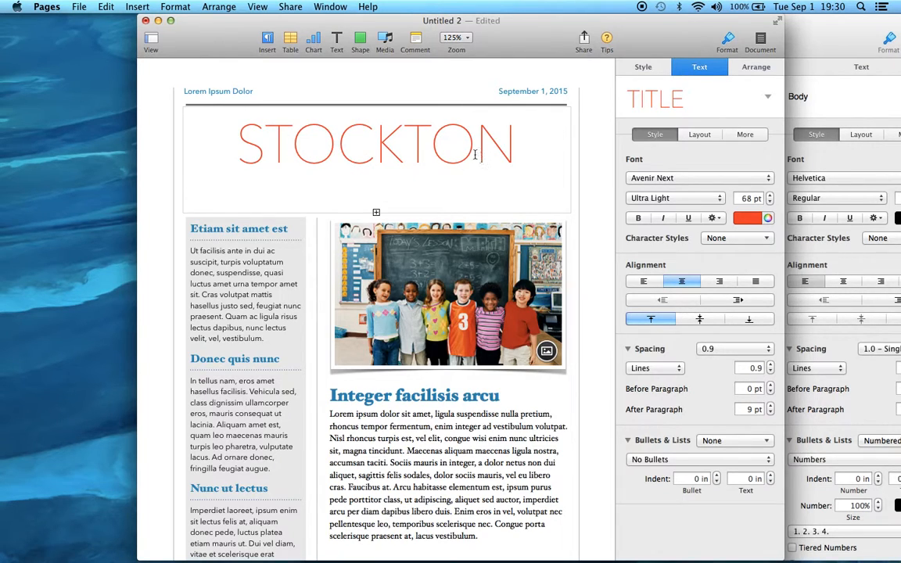
# Step: Select all the text in the title box and reduce its font size to 56 pt
pyautogui.doubleClick(433, 143)
pyautogui.press('super+a')
pyautogui.click(770, 201)
pyautogui.click(770, 202)
pyautogui.click(770, 202)
pyautogui.click(770, 202)
pyautogui.click(770, 202)
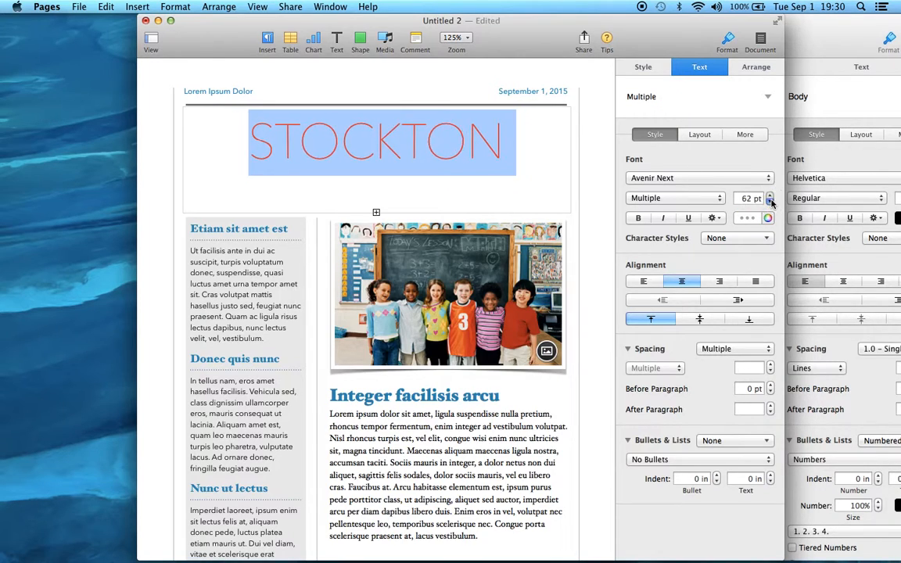
pyautogui.click(770, 202)
pyautogui.click(771, 202)
pyautogui.click(771, 203)
pyautogui.click(770, 202)
pyautogui.click(771, 202)
pyautogui.click(771, 202)
pyautogui.click(771, 202)
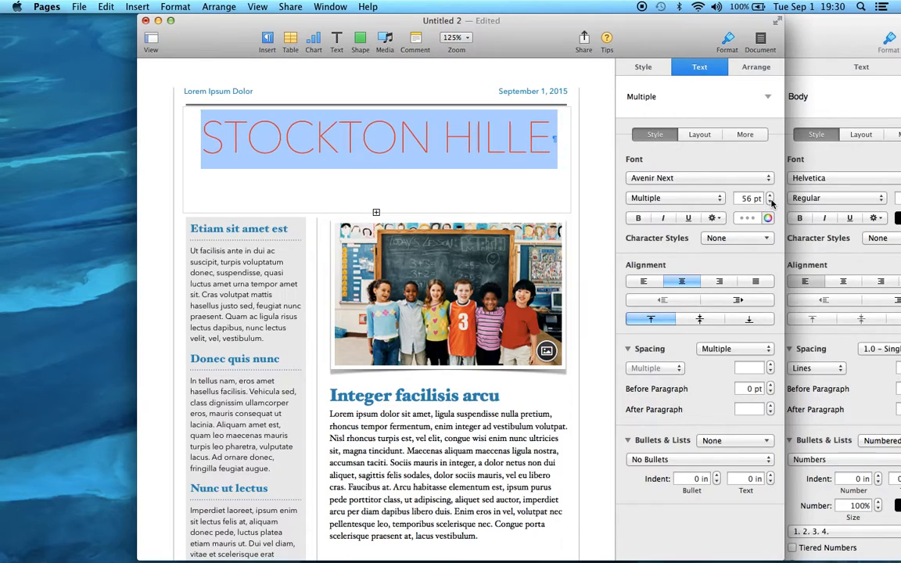
# Step: Correct the last letter of the newsletter title so it reads STOCKTON HILLS
pyautogui.click(557, 137)
pyautogui.press('BackSpace')
pyautogui.write('S')
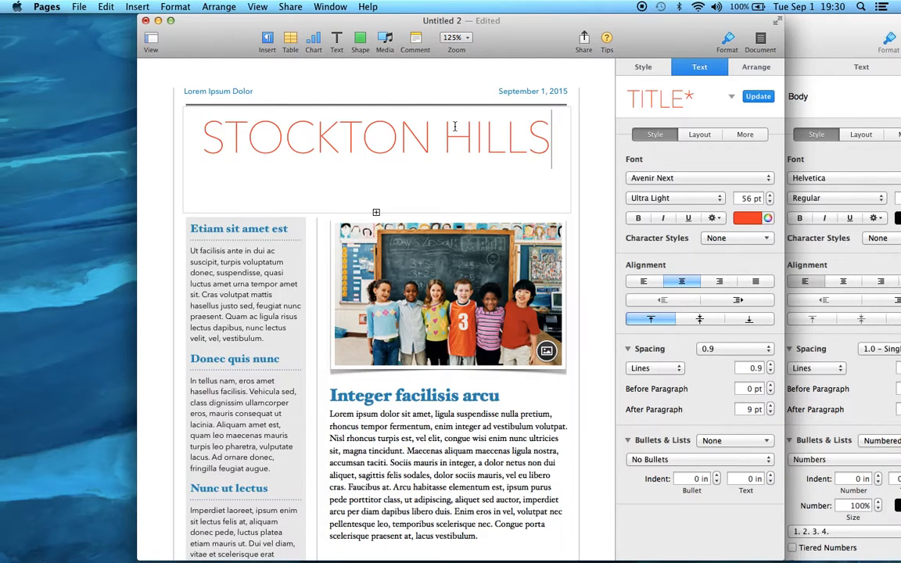
# Step: Open the recent document 2015 Newsletter September and look through its two pages
pyautogui.click(81, 7)
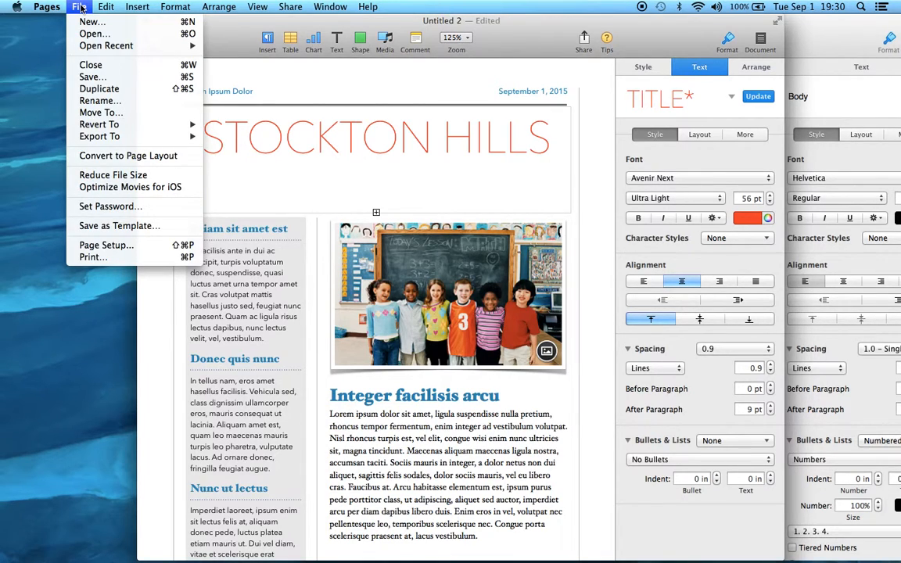
pyautogui.moveTo(92, 46)
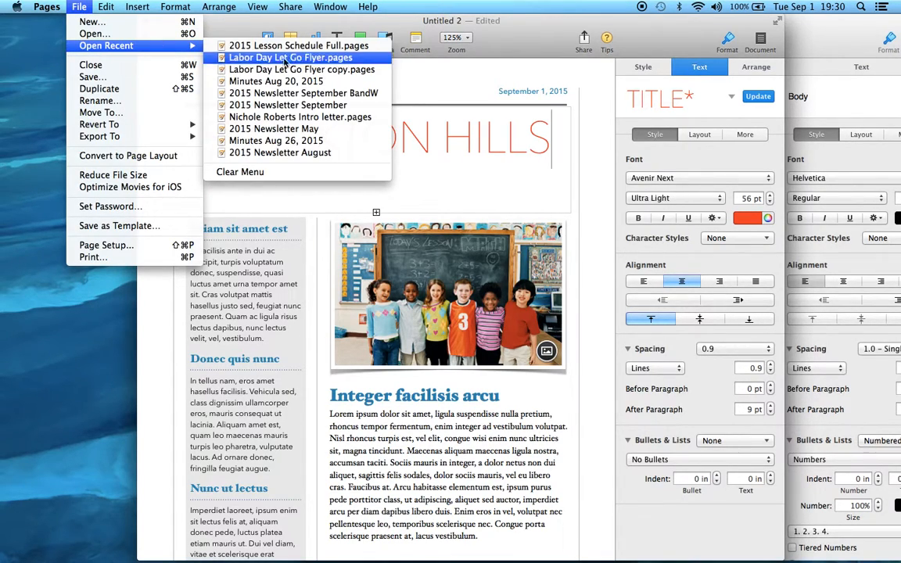
pyautogui.click(284, 105)
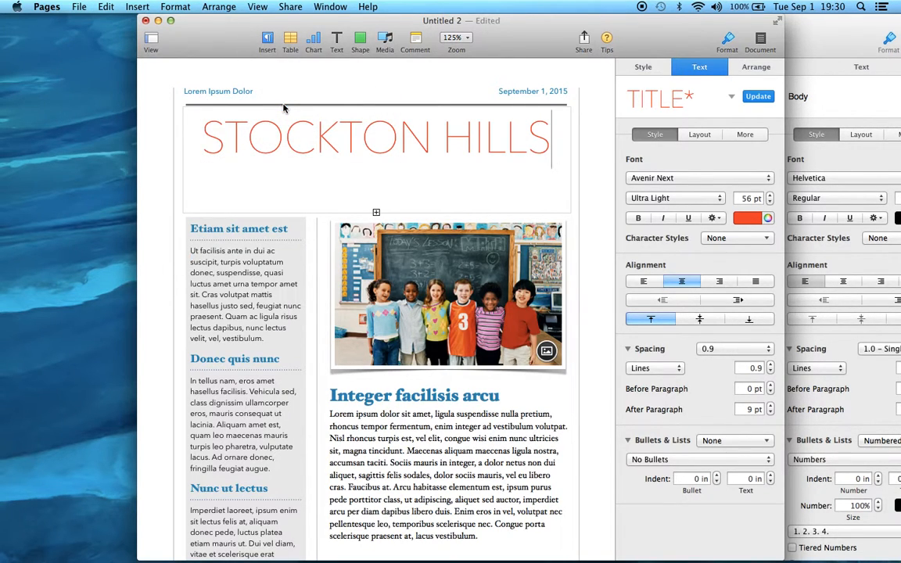
pyautogui.scroll(3, 356, 187)
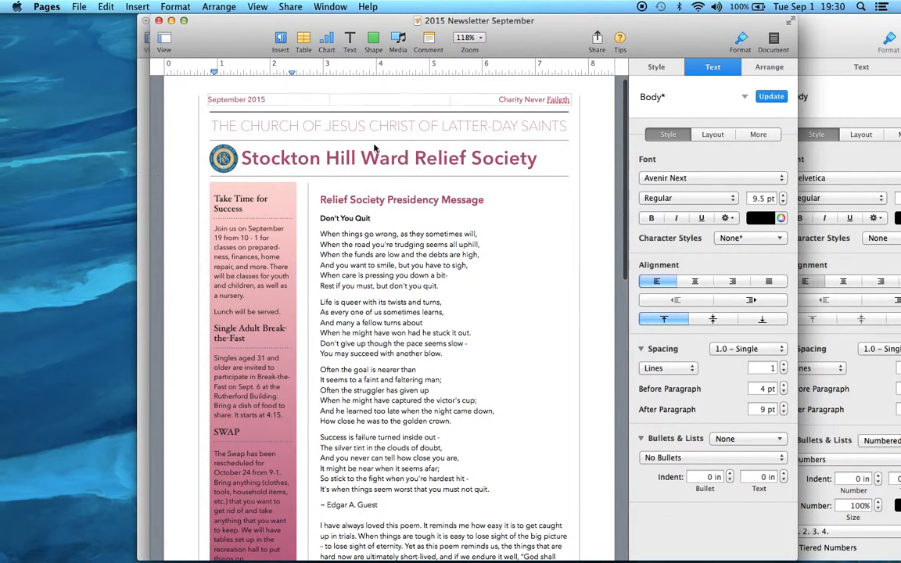
pyautogui.scroll(-8, 344, 126)
pyautogui.scroll(-5, 352, 199)
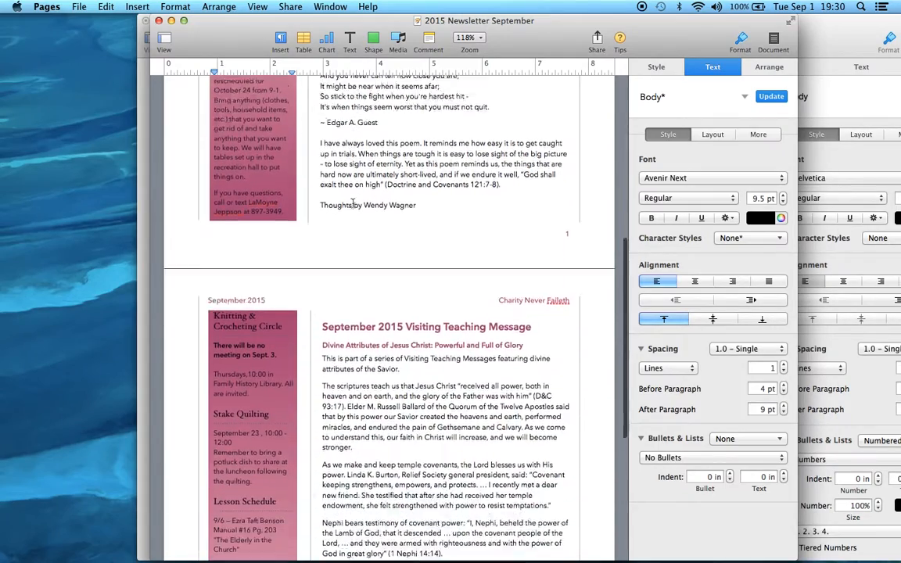
pyautogui.scroll(7, 353, 203)
pyautogui.scroll(5, 353, 204)
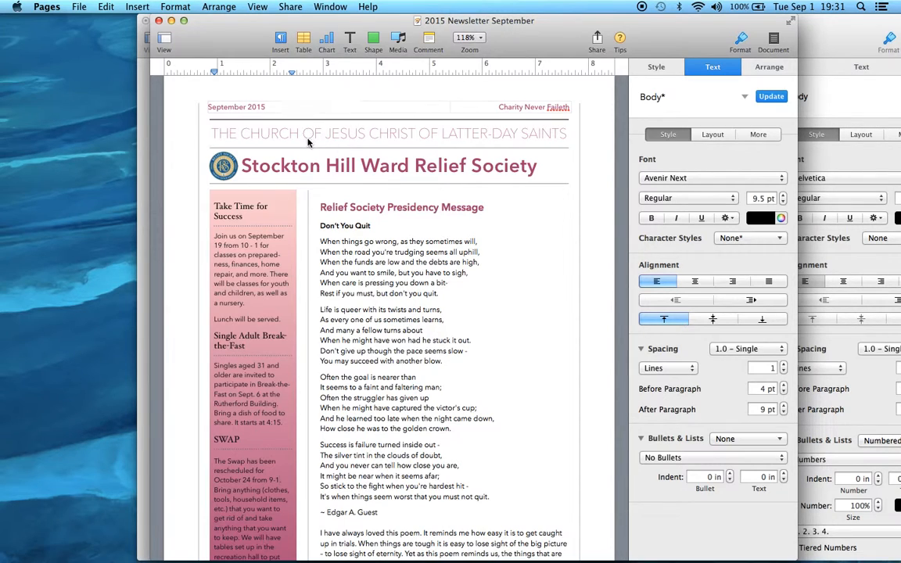
# Step: Duplicate the September newsletter and name the copy 2015 Newsletter October
pyautogui.click(80, 7)
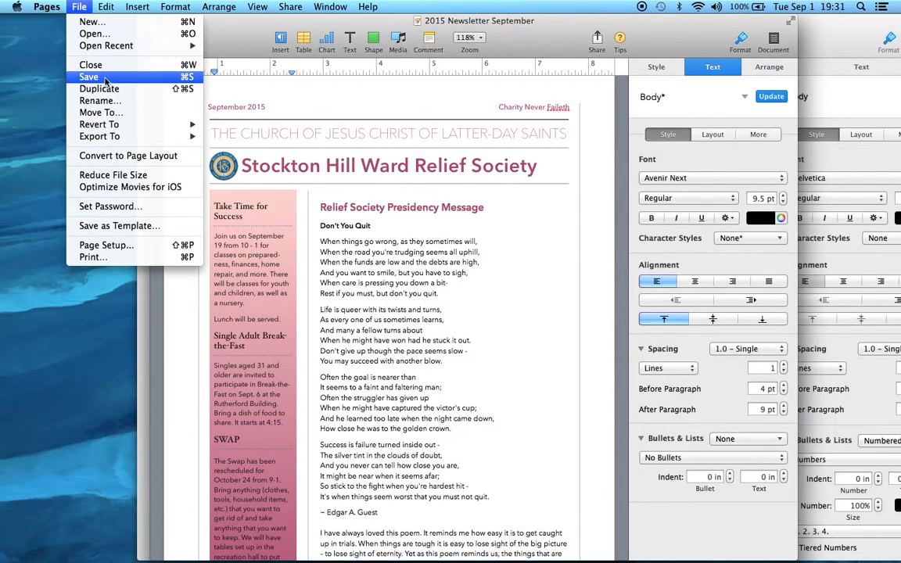
pyautogui.moveTo(109, 125)
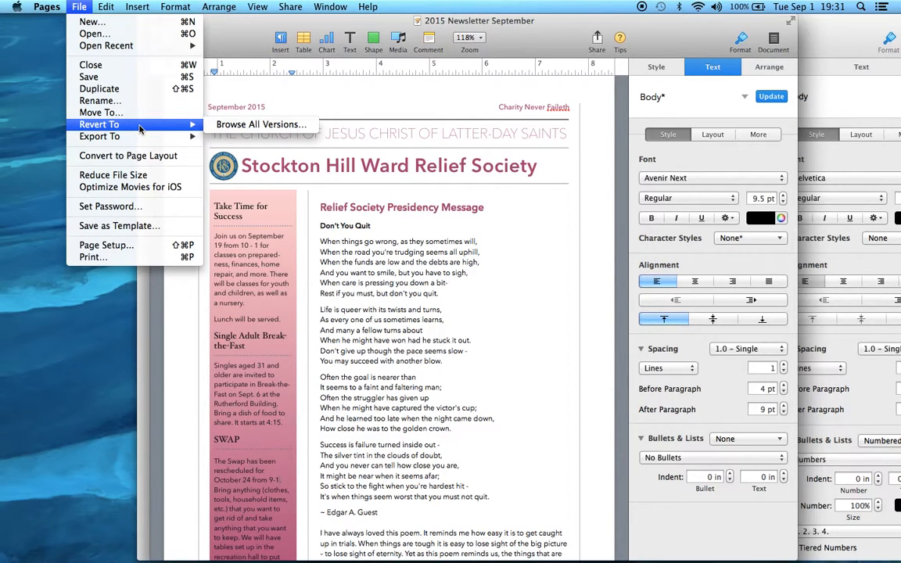
pyautogui.click(110, 89)
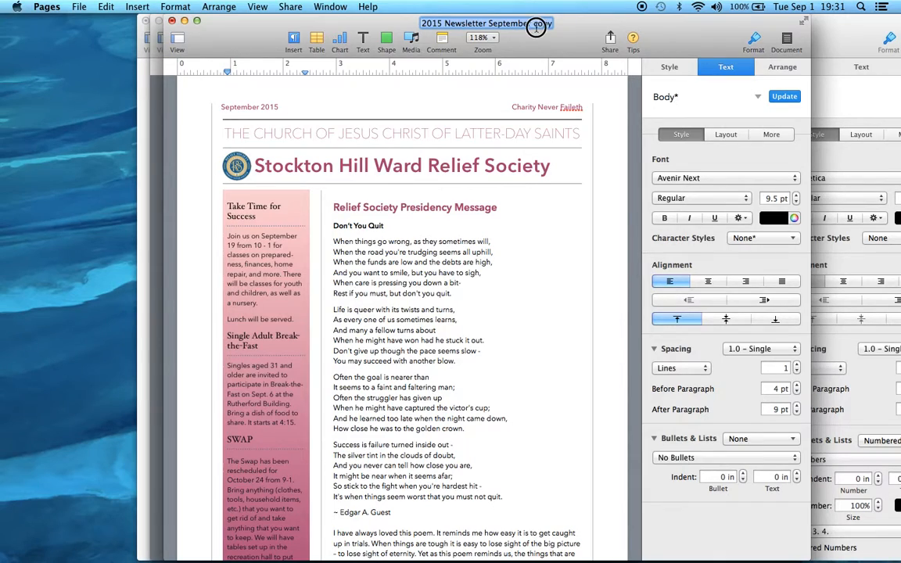
pyautogui.doubleClick(536, 24)
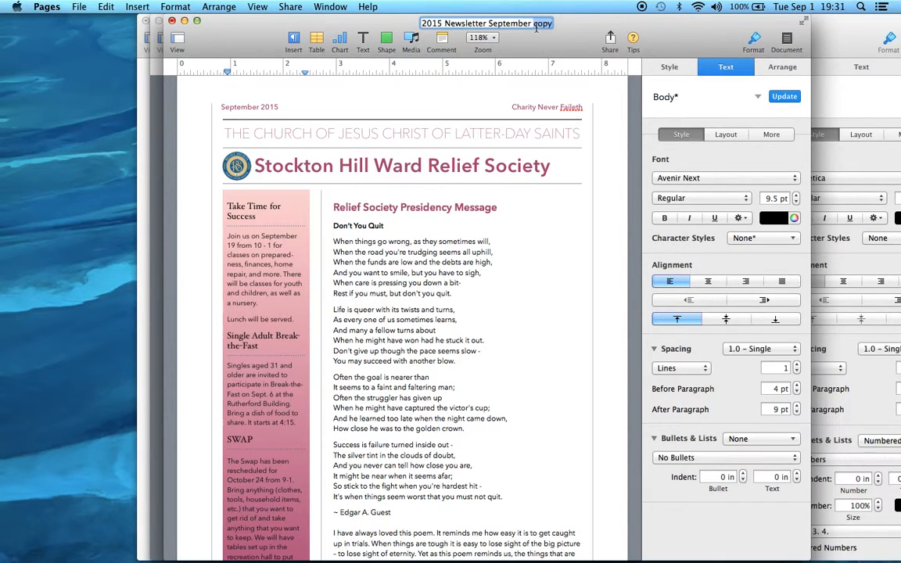
pyautogui.press('BackSpace')
pyautogui.press('BackSpace')
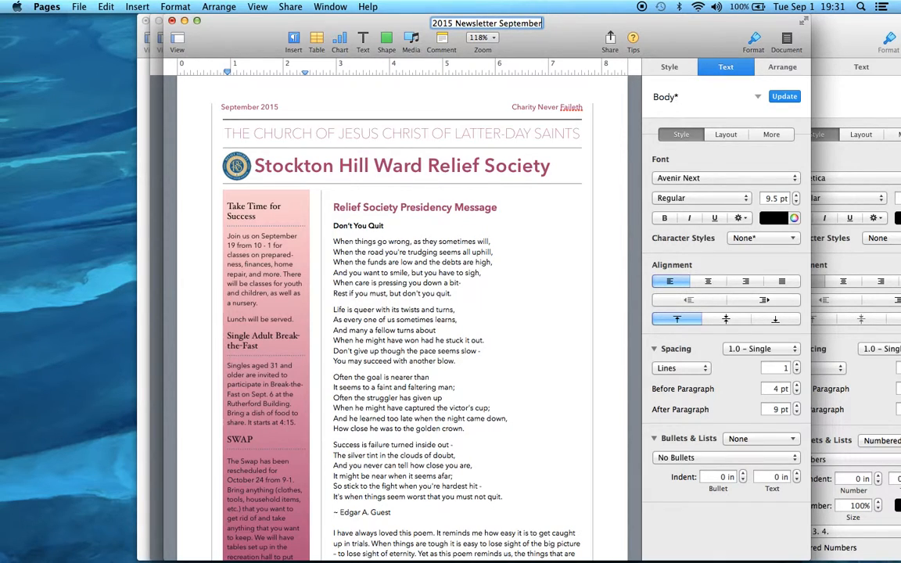
pyautogui.doubleClick(516, 21)
pyautogui.write('October')
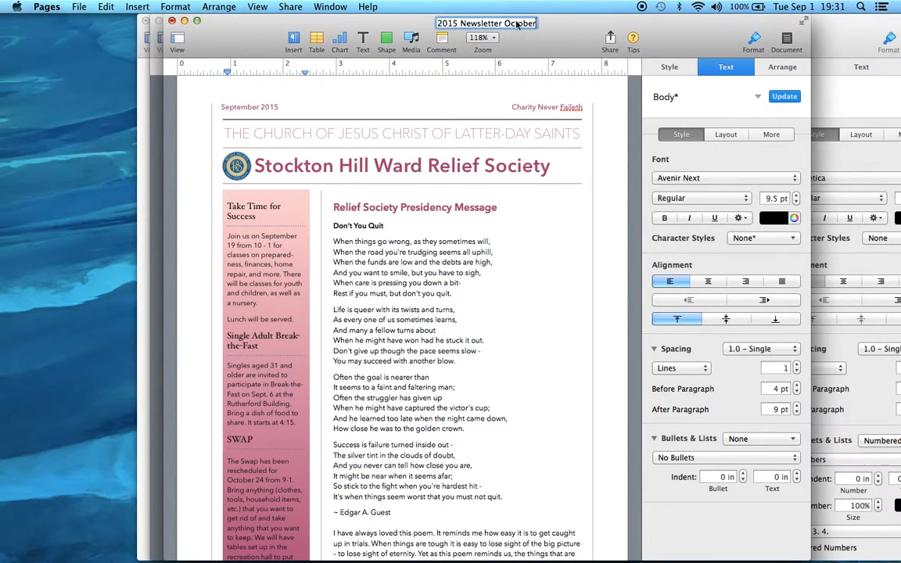
pyautogui.press('Return')
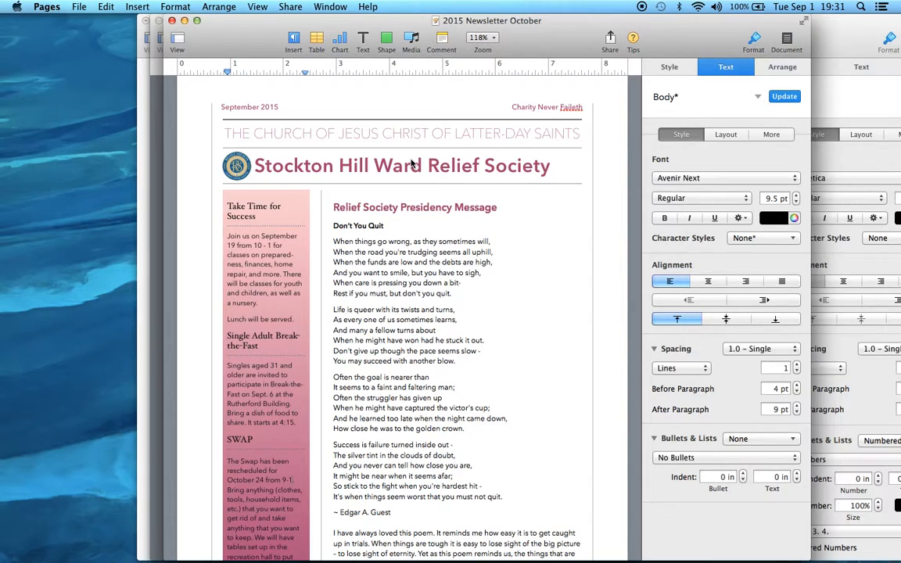
# Step: Change the month in the page header to October and finish editing the header
pyautogui.doubleClick(245, 108)
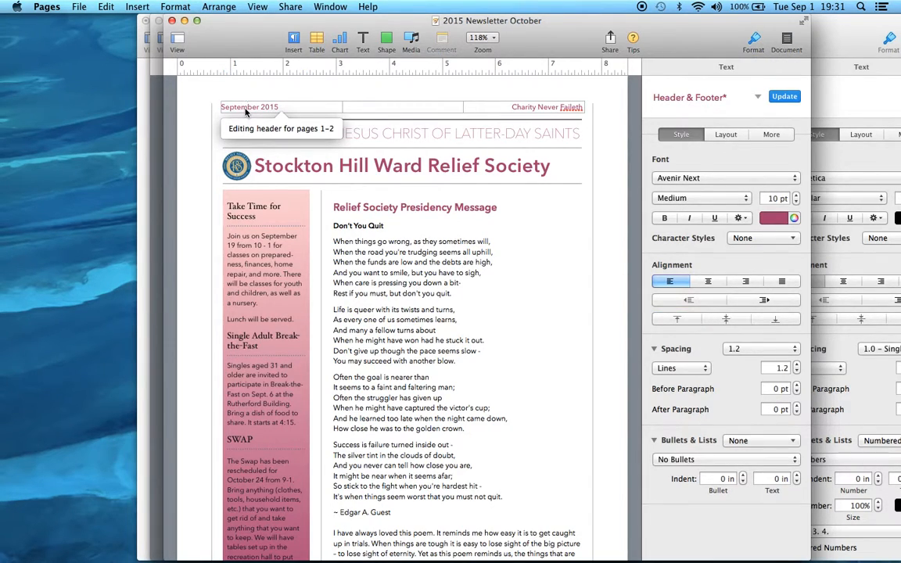
pyautogui.write('October')
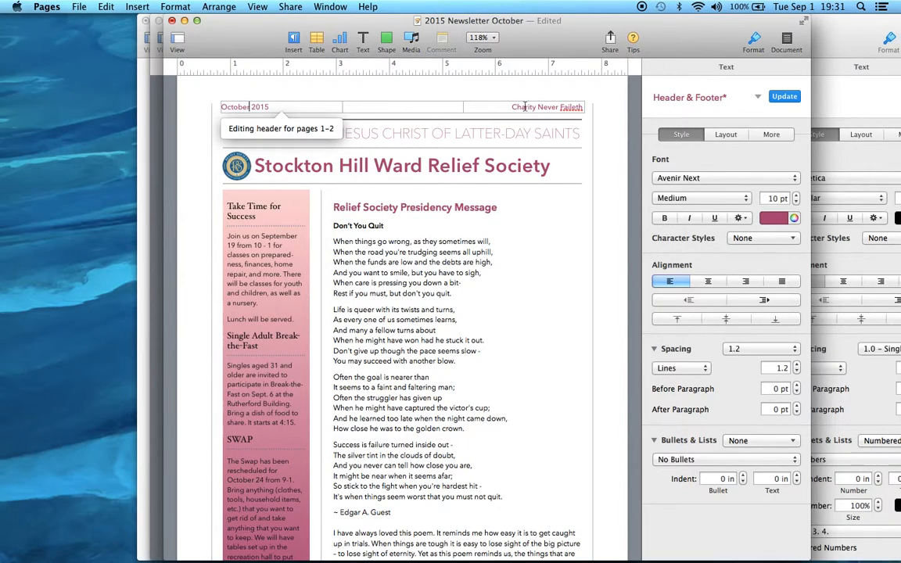
pyautogui.click(600, 114)
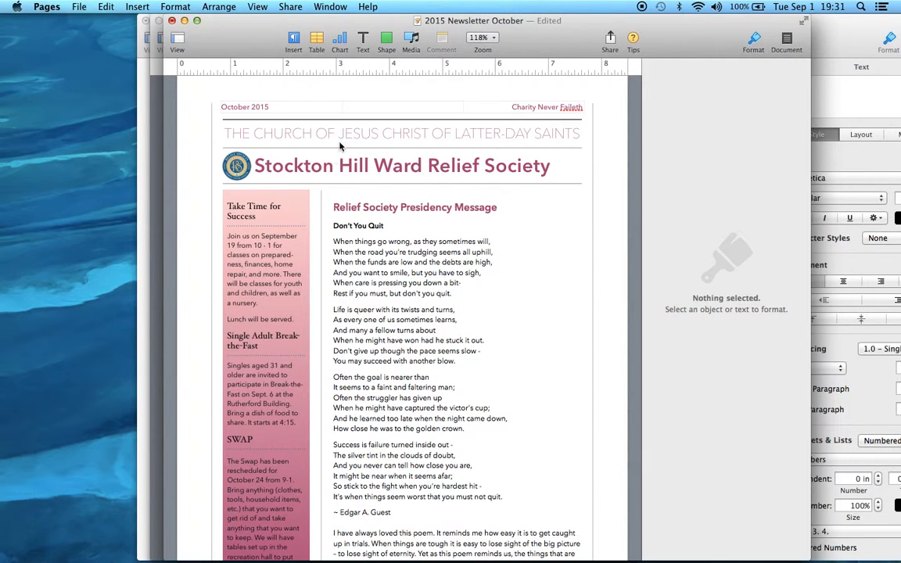
# Step: Color the "Stockton Hill Ward Relief Society" line of the masthead with the Tangerine crayon
pyautogui.scroll(-5, 422, 177)
pyautogui.scroll(-4, 426, 179)
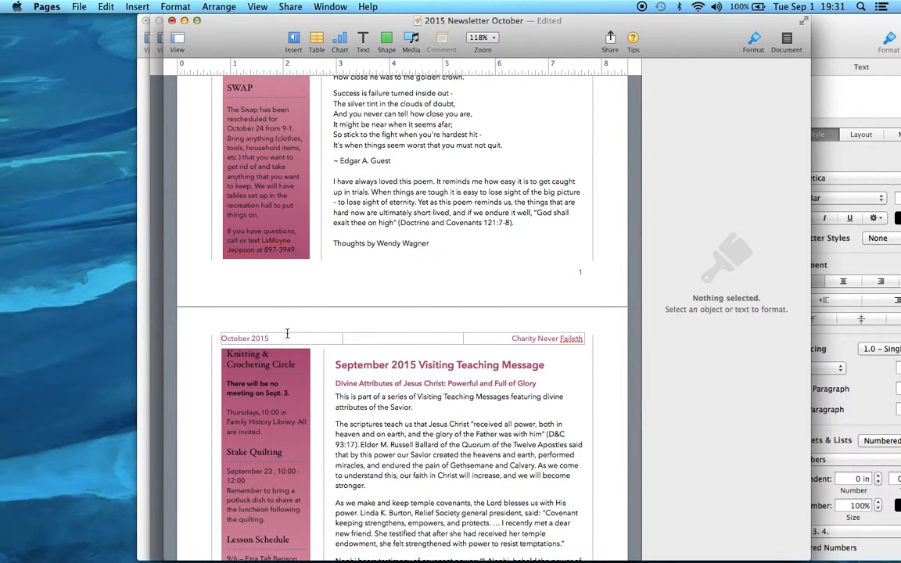
pyautogui.scroll(-8, 492, 276)
pyautogui.scroll(20, 548, 312)
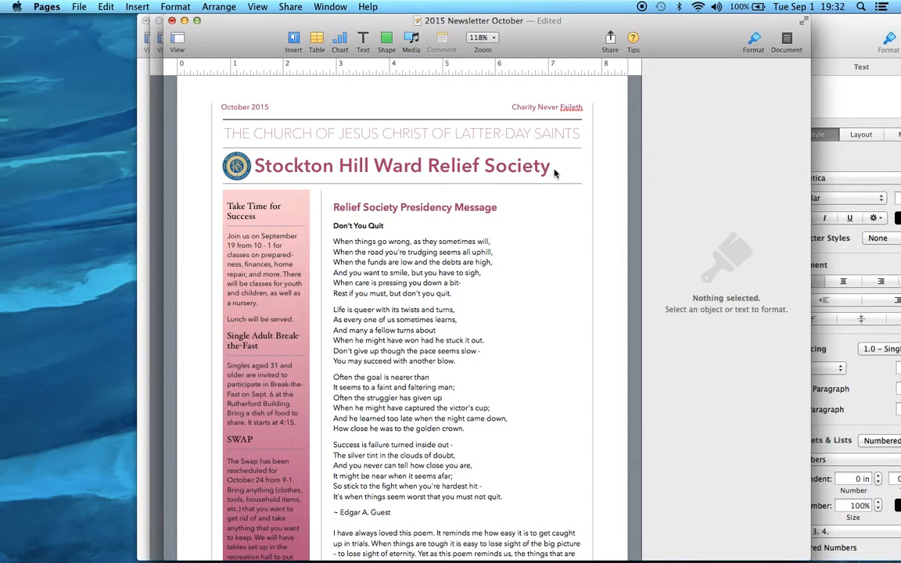
pyautogui.doubleClick(505, 161)
pyautogui.moveTo(551, 167); pyautogui.dragTo(293, 183)
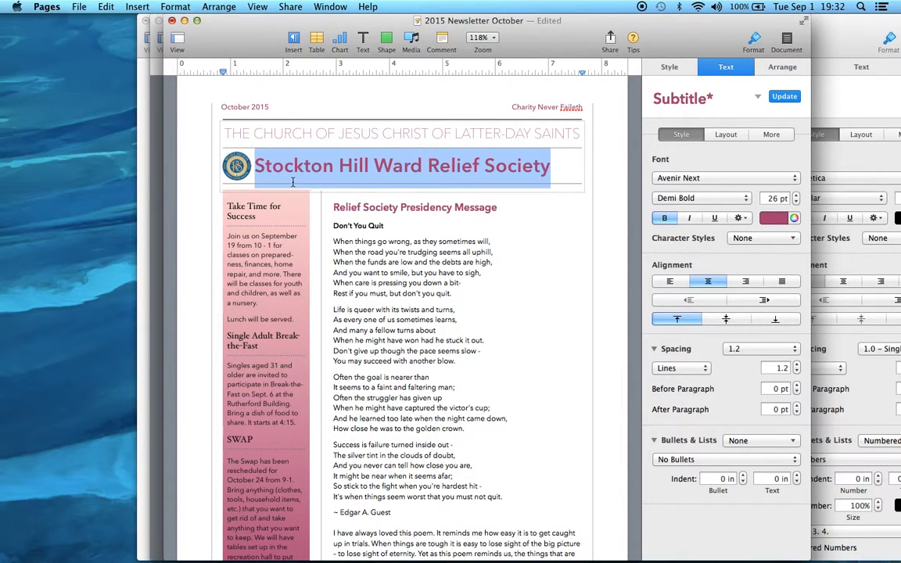
pyautogui.click(794, 219)
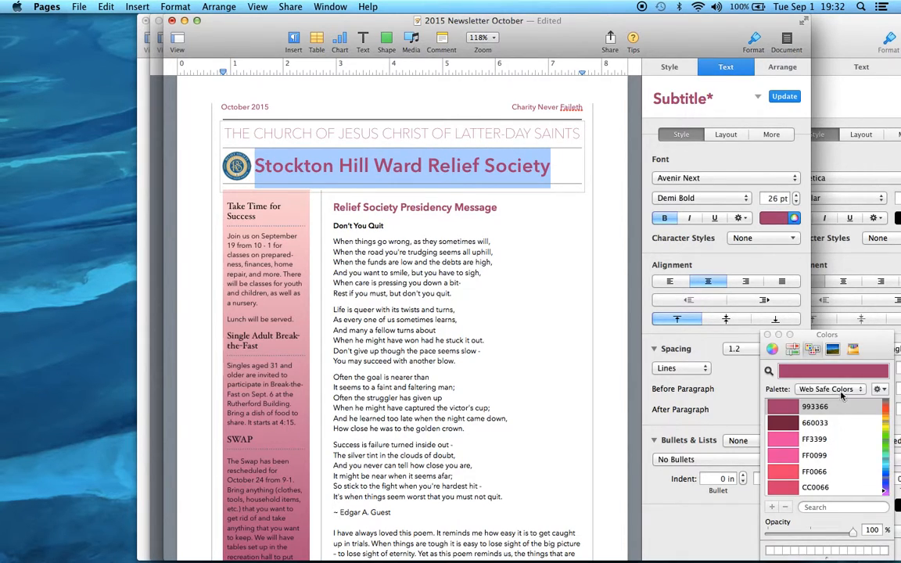
pyautogui.click(852, 351)
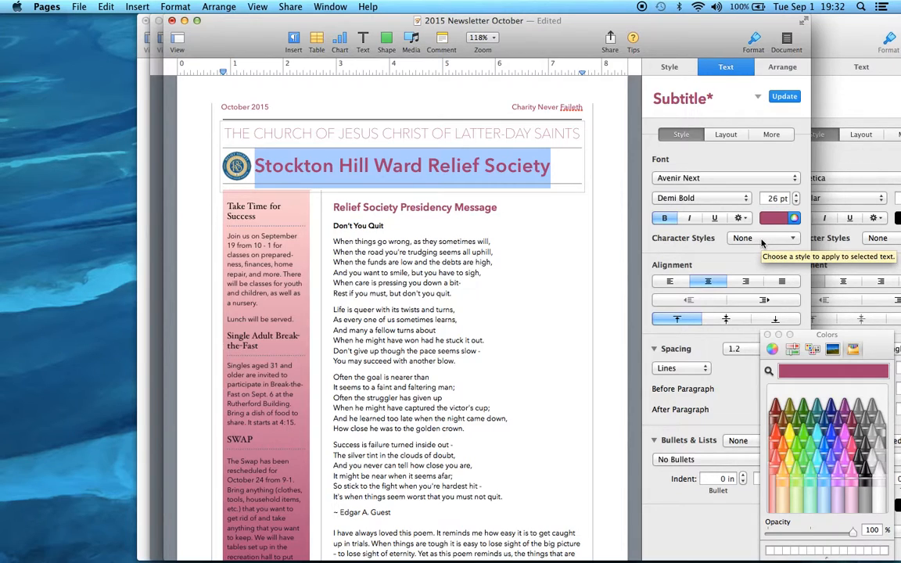
pyautogui.click(785, 448)
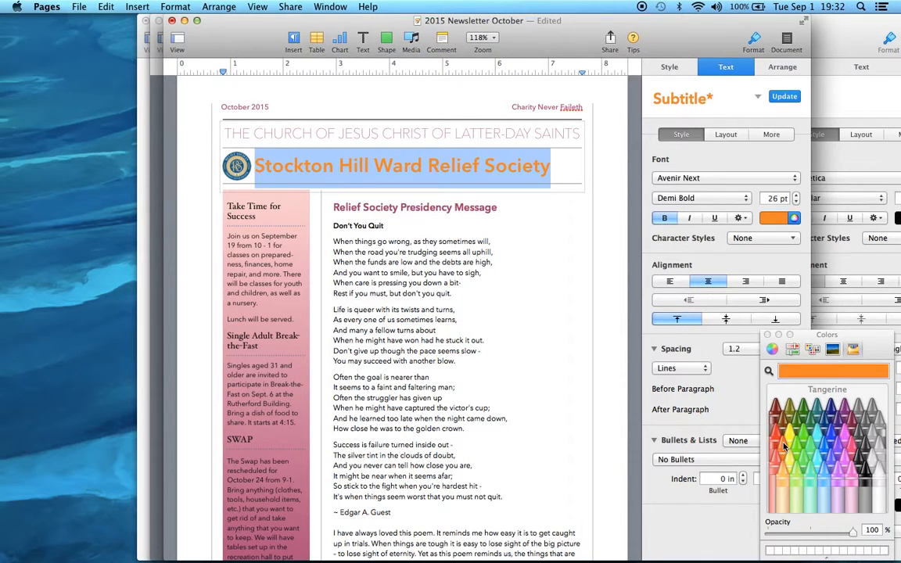
pyautogui.click(413, 265)
# Step: Select both masthead lines and set their text color to the dark orange swatch
pyautogui.click(581, 134)
pyautogui.doubleClick(581, 135)
pyautogui.moveTo(581, 134); pyautogui.dragTo(465, 137)
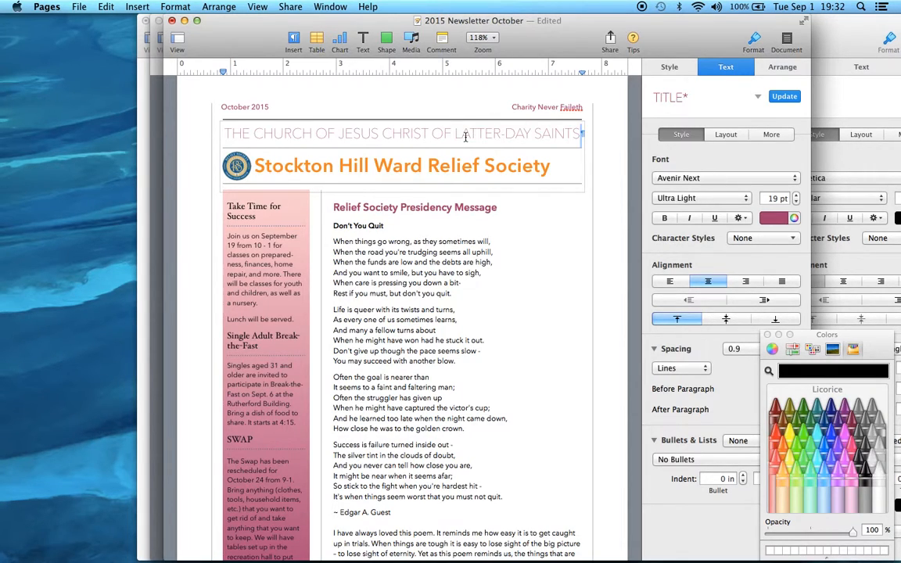
pyautogui.press('super+a')
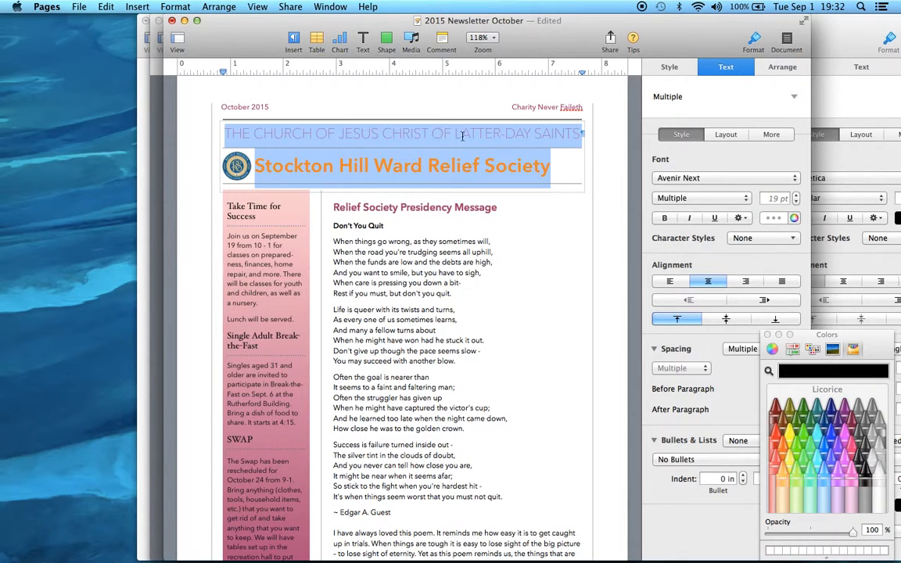
pyautogui.click(781, 444)
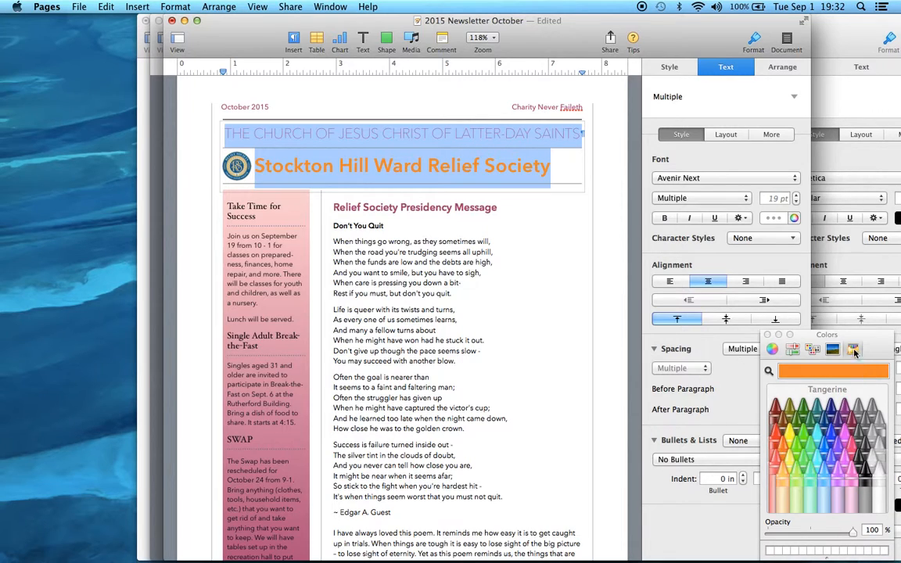
pyautogui.click(793, 219)
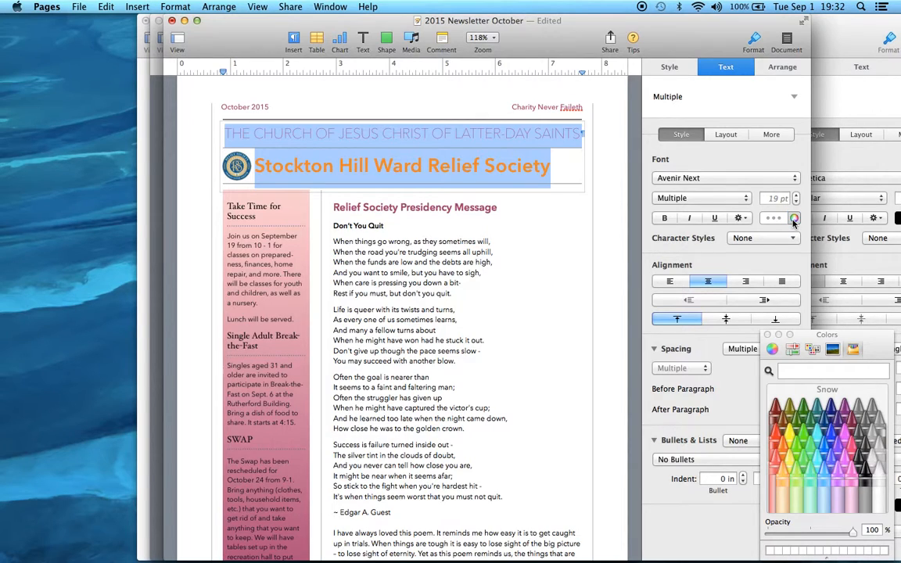
pyautogui.click(784, 449)
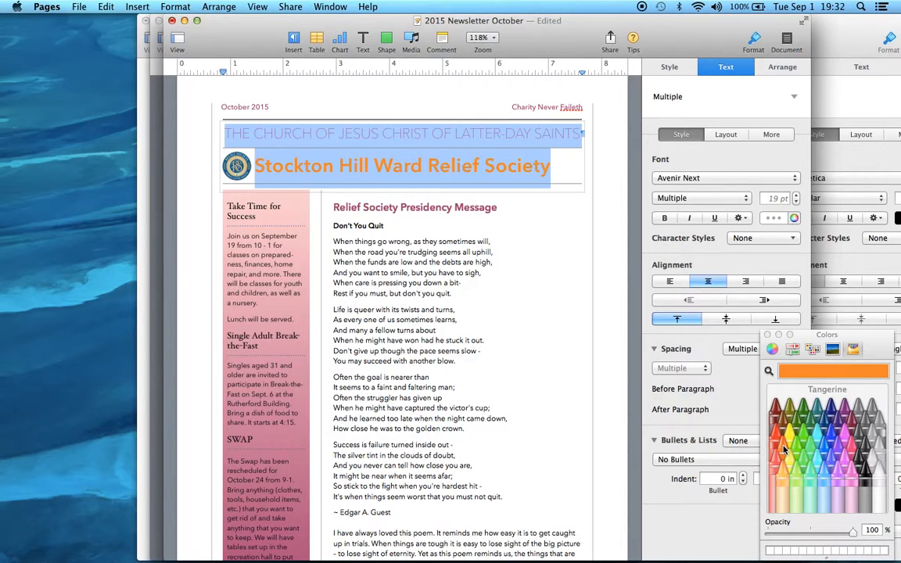
pyautogui.click(780, 219)
pyautogui.click(790, 285)
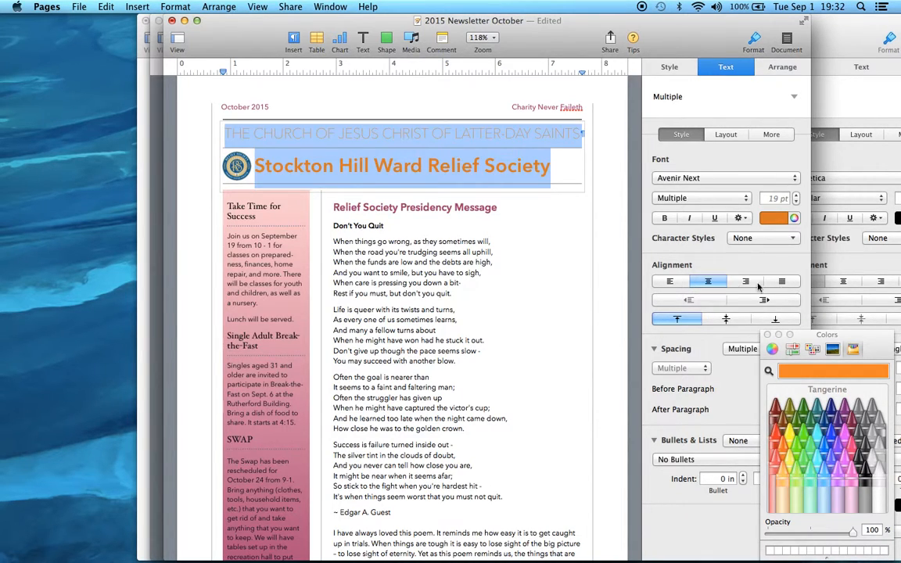
pyautogui.click(561, 273)
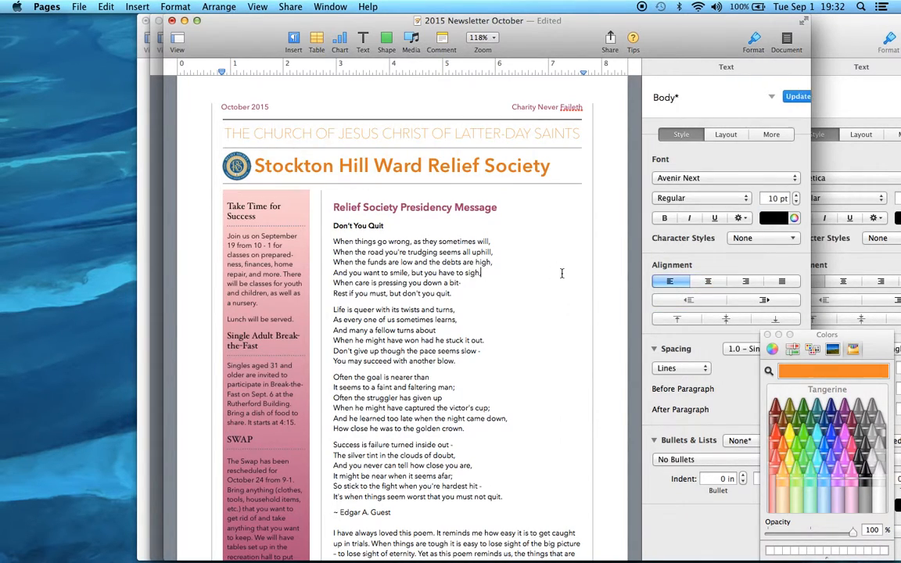
# Step: Set the text color of the "THE CHURCH OF JESUS CHRIST OF LATTER-DAY SAINTS" line to black
pyautogui.doubleClick(447, 134)
pyautogui.moveTo(580, 134); pyautogui.dragTo(226, 137)
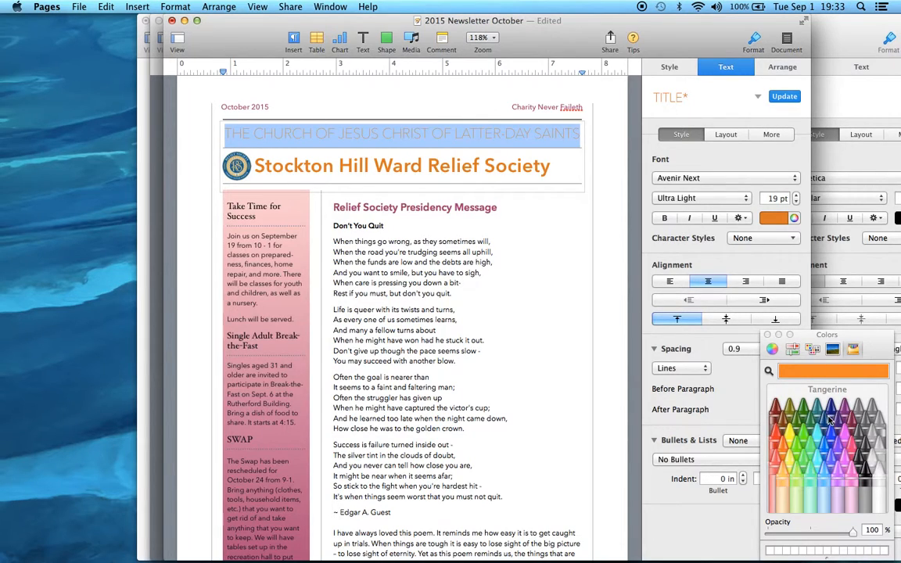
pyautogui.click(867, 475)
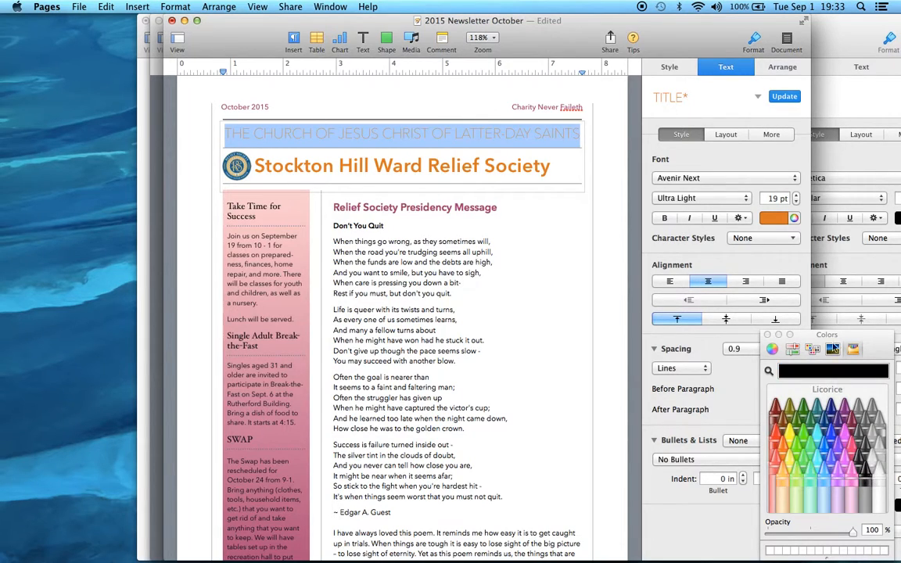
pyautogui.click(783, 219)
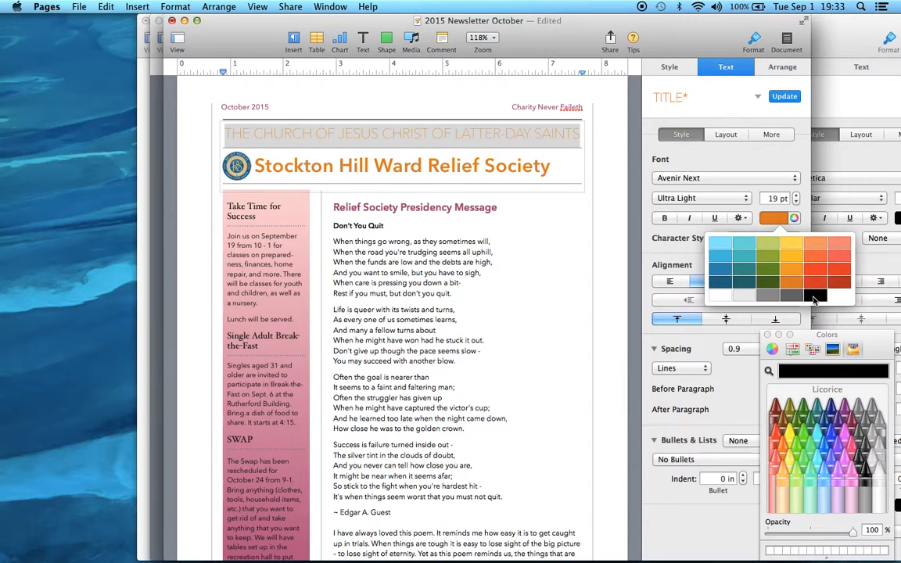
pyautogui.click(814, 295)
pyautogui.click(558, 247)
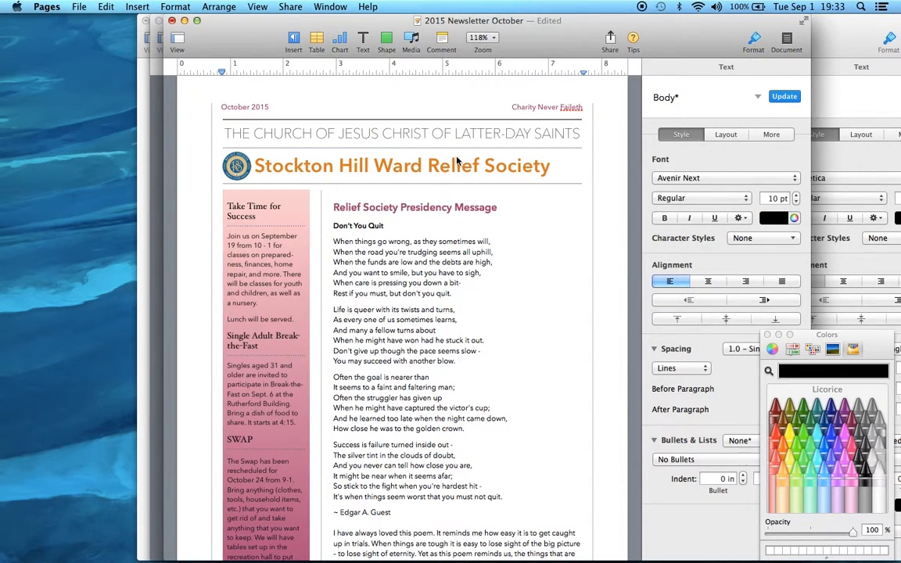
# Step: Set the text color of the "Stockton Hill Ward Relief Society" line to black
pyautogui.click(408, 124)
pyautogui.doubleClick(555, 164)
pyautogui.click(556, 162)
pyautogui.moveTo(555, 162); pyautogui.dragTo(254, 164)
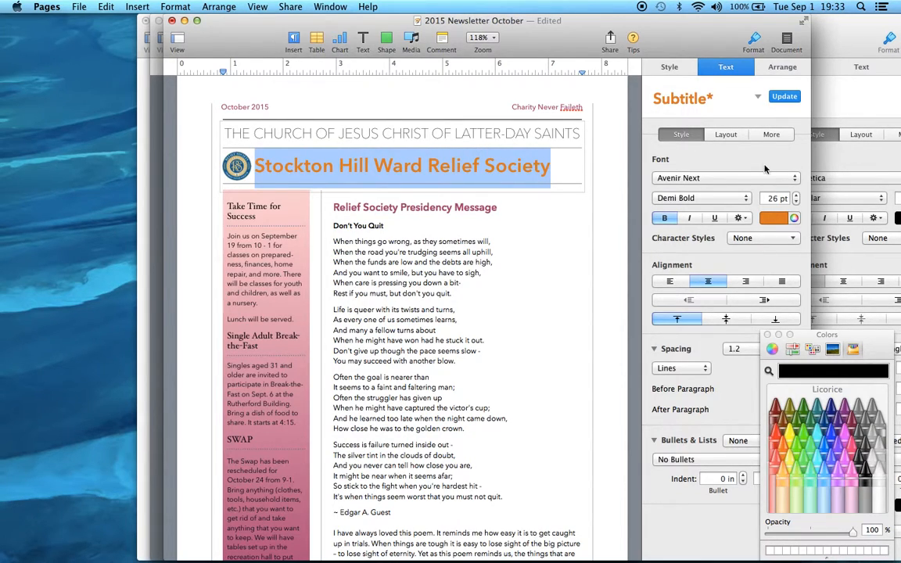
pyautogui.click(788, 219)
pyautogui.click(740, 258)
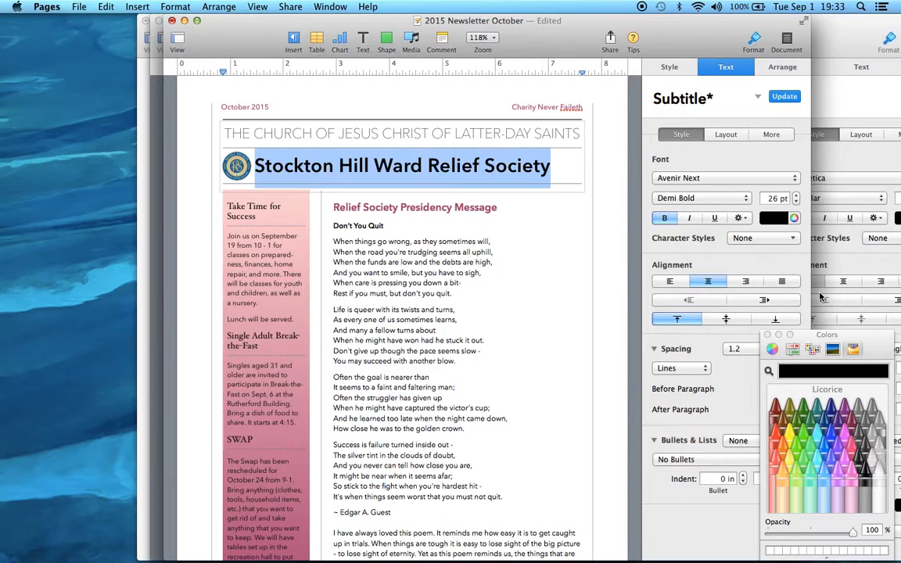
pyautogui.click(587, 234)
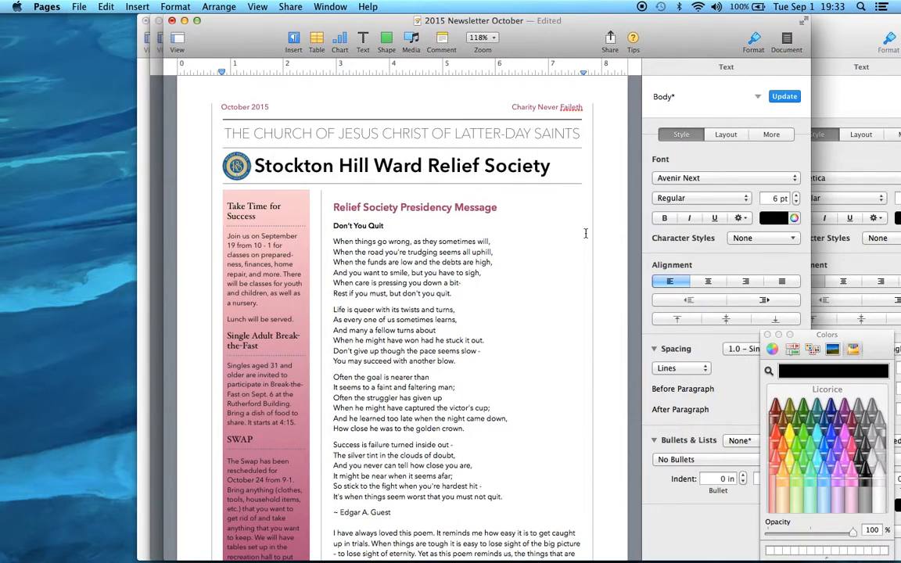
# Step: Set the "October 2015" text in the page header to black
pyautogui.click(261, 107)
pyautogui.press('super+a')
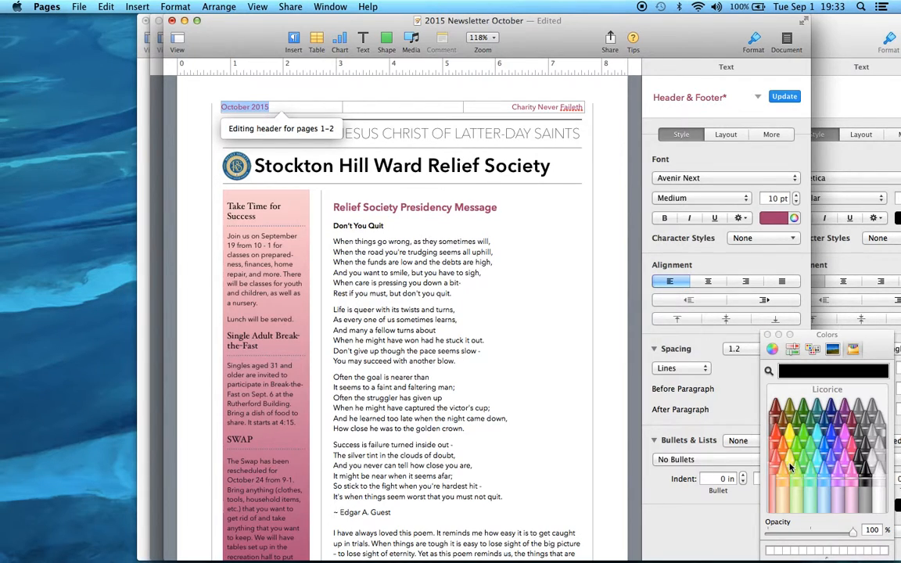
pyautogui.click(781, 219)
pyautogui.click(814, 295)
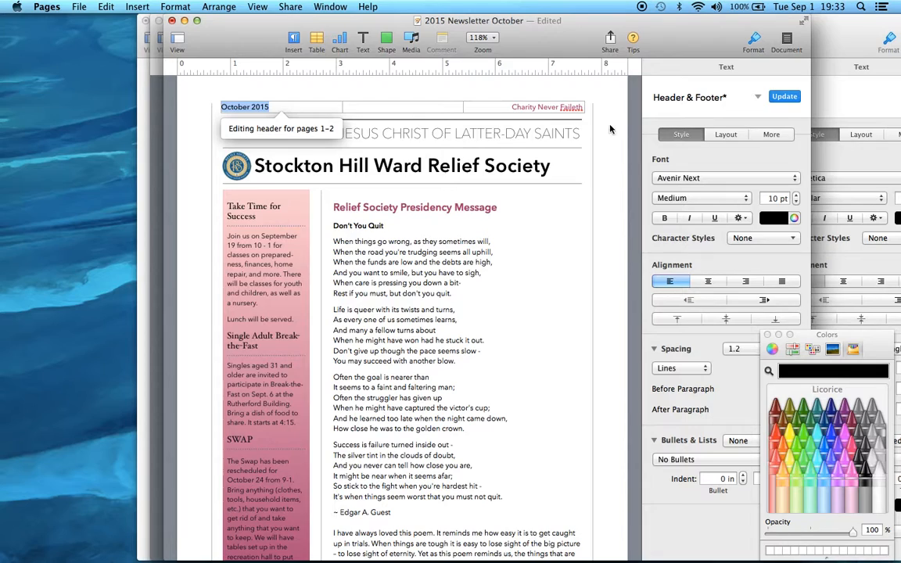
# Step: Set the "Charity Never Faileth" text in the page header to black and finish editing the header
pyautogui.doubleClick(571, 108)
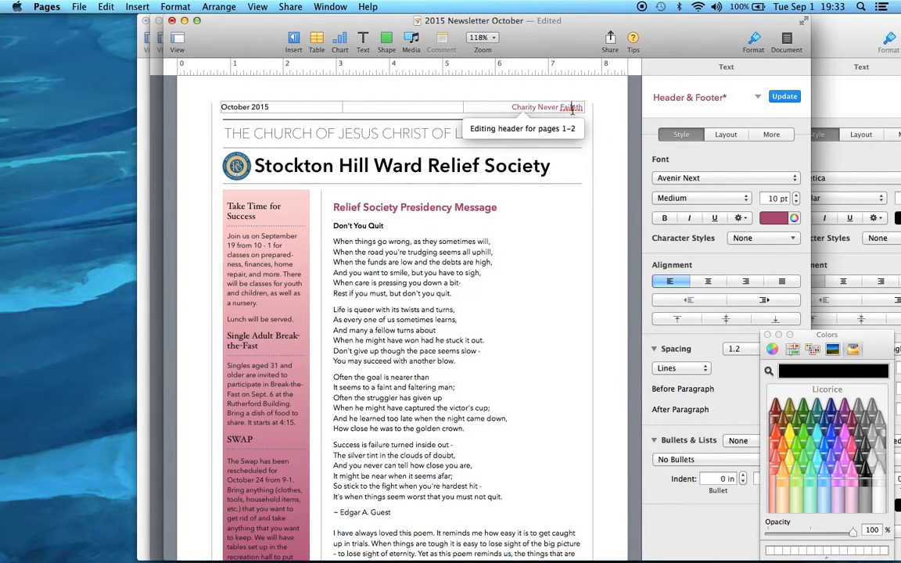
pyautogui.tripleClick(573, 108)
pyautogui.click(779, 221)
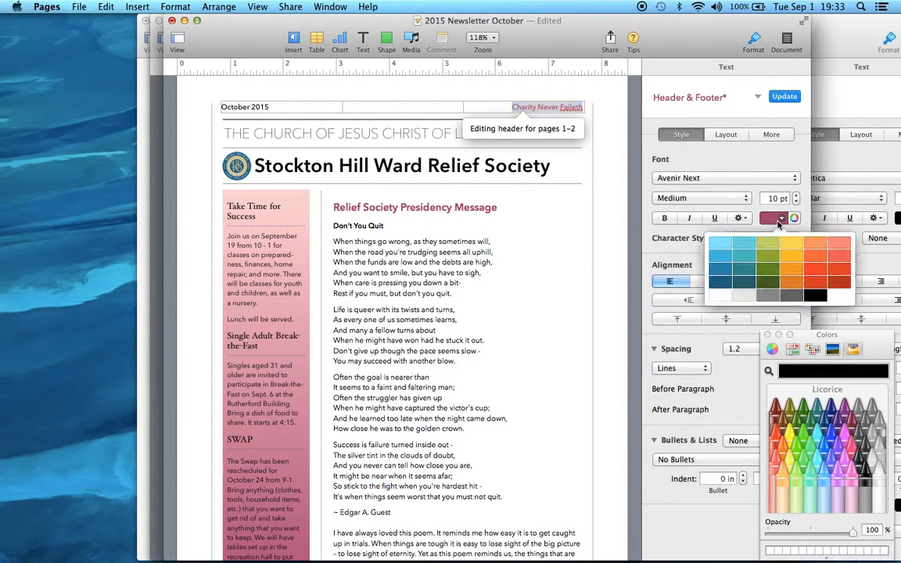
pyautogui.click(815, 269)
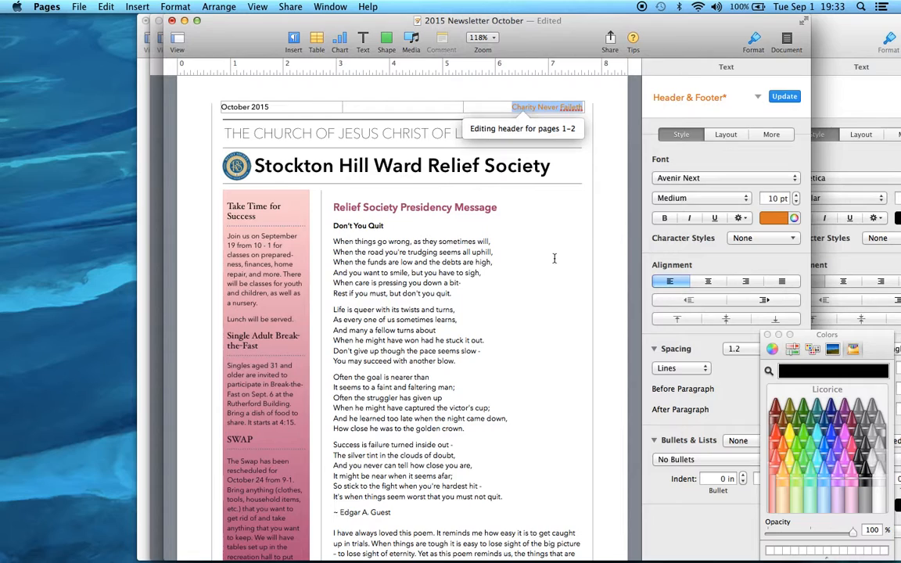
pyautogui.click(774, 218)
pyautogui.click(740, 266)
pyautogui.click(521, 219)
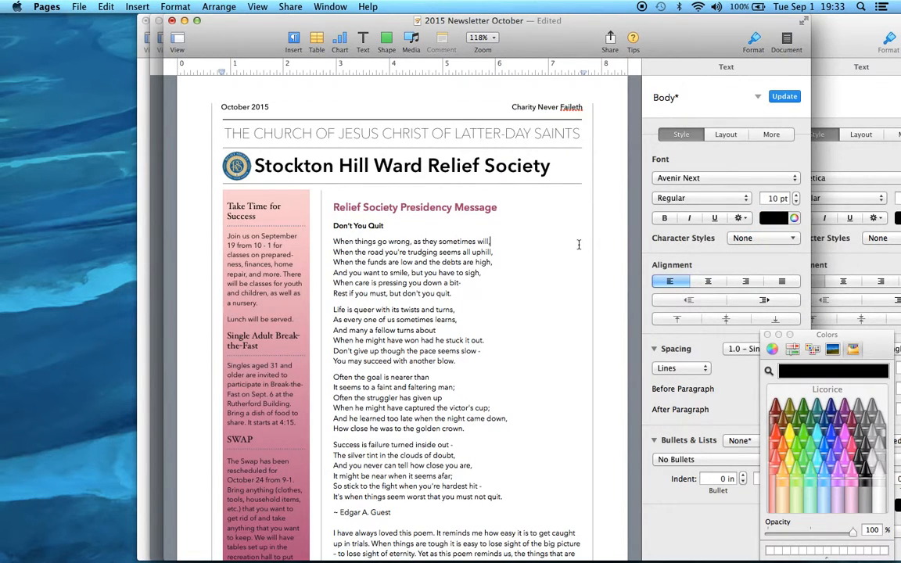
# Step: Set the page number in the footer to black
pyautogui.scroll(-10, 493, 230)
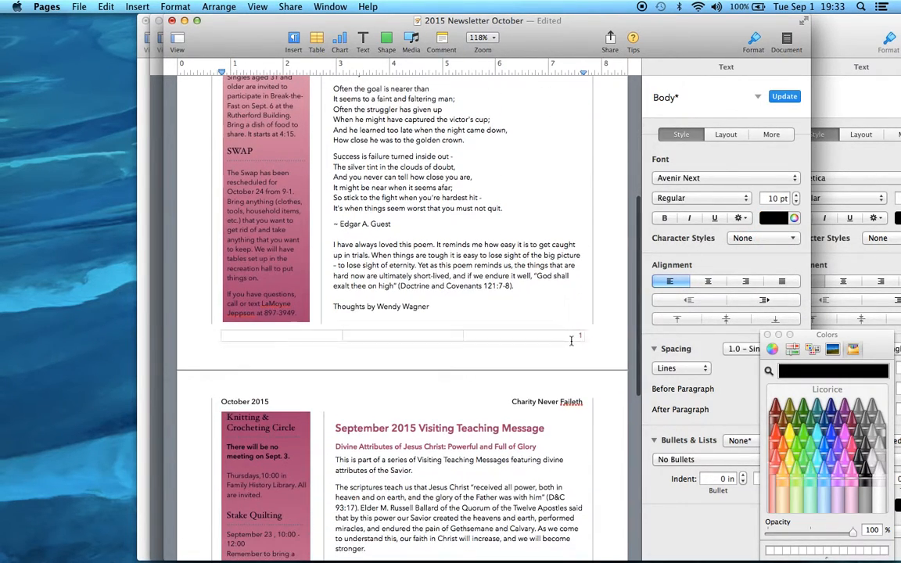
pyautogui.click(580, 337)
pyautogui.doubleClick(580, 337)
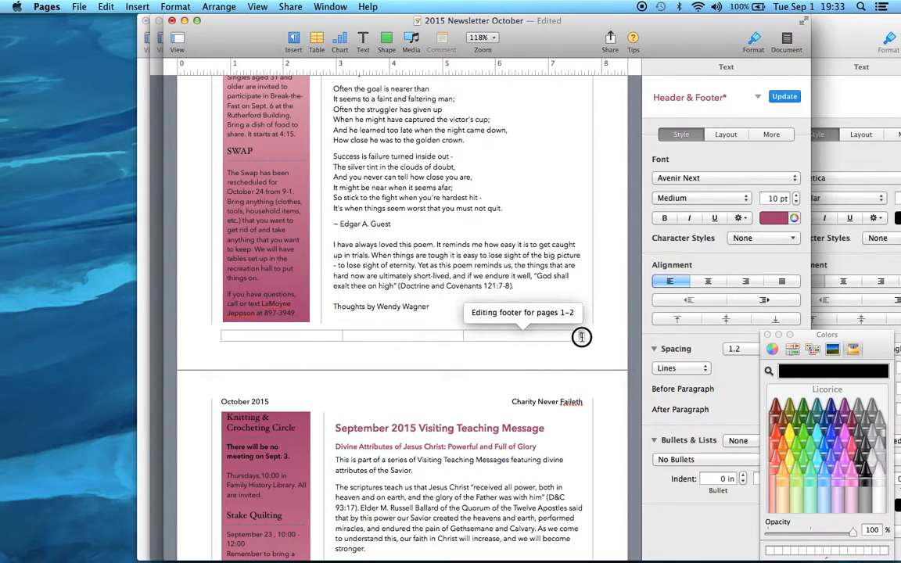
pyautogui.click(773, 219)
pyautogui.click(737, 269)
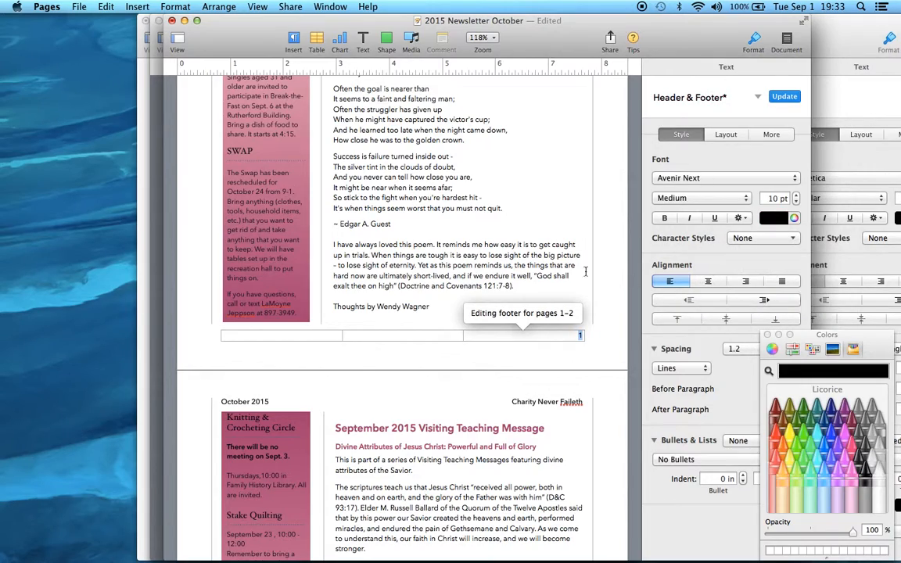
# Step: Select all of the newsletter's main body text, including the "Relief Society Presidency Message" heading, and set its color to black
pyautogui.scroll(-10, 523, 260)
pyautogui.scroll(15, 524, 261)
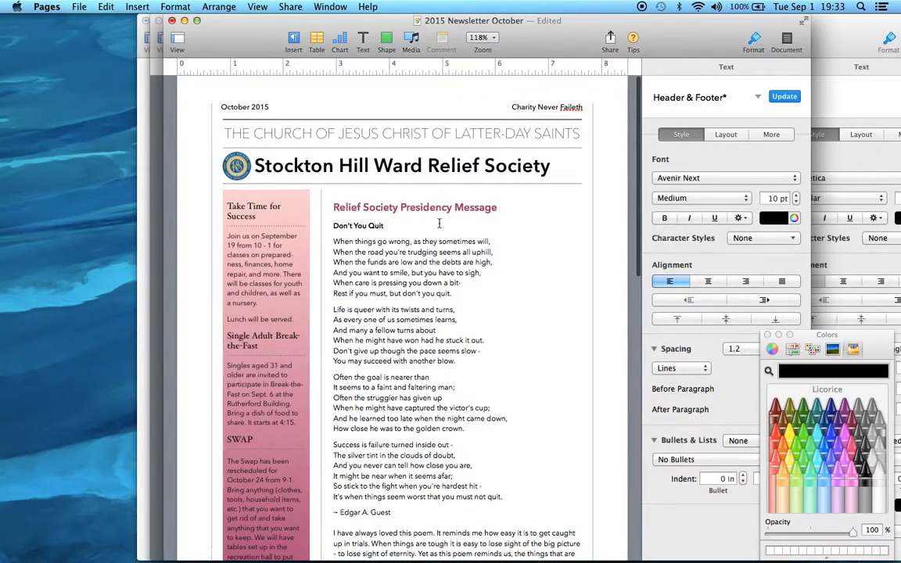
pyautogui.click(415, 217)
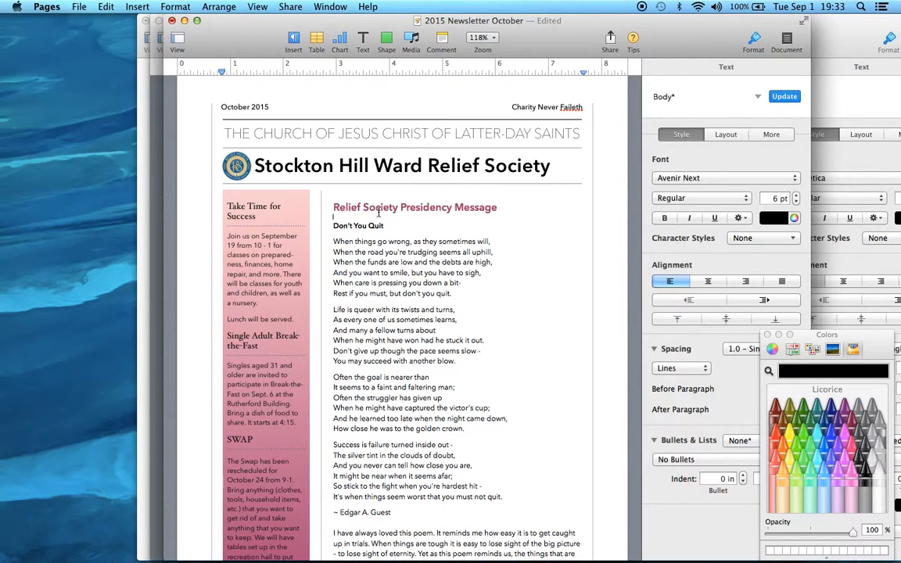
pyautogui.press('super+a')
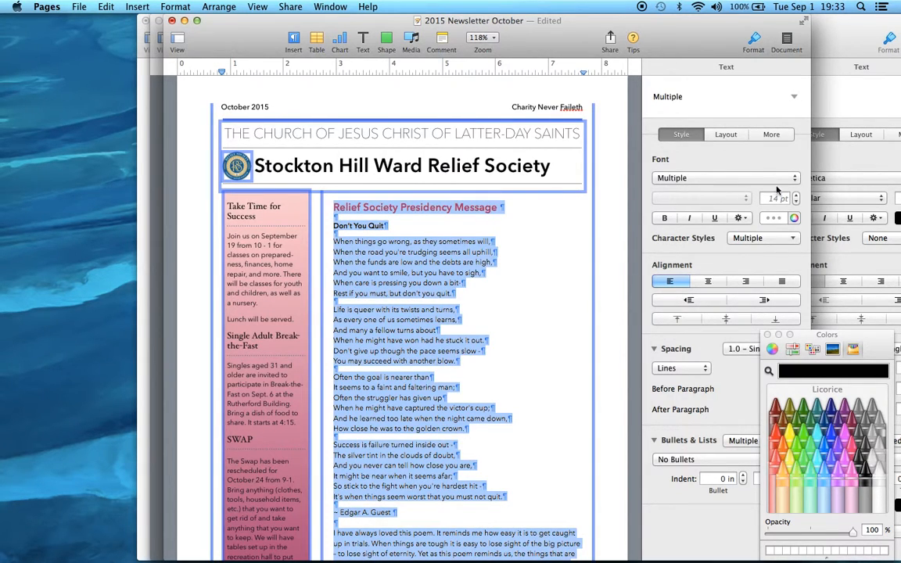
pyautogui.click(774, 218)
pyautogui.click(734, 270)
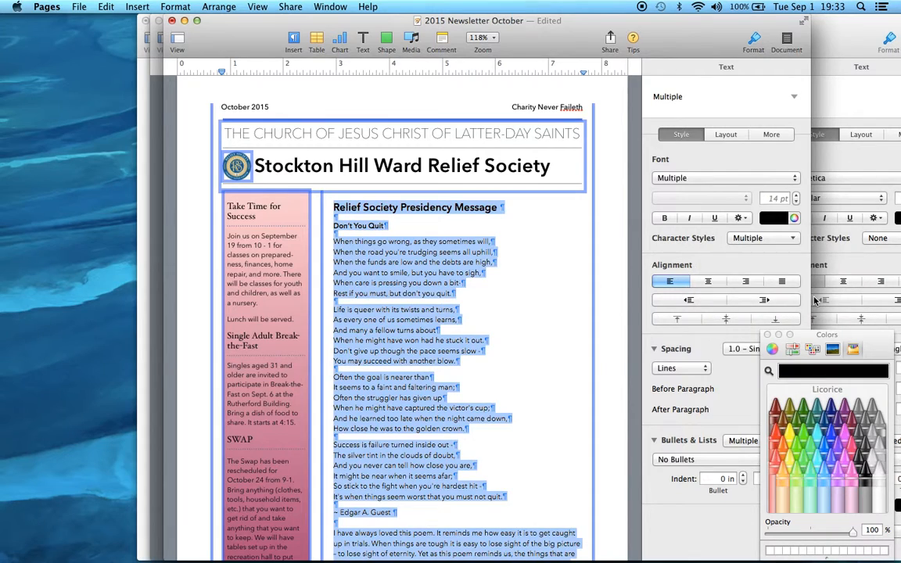
pyautogui.click(501, 293)
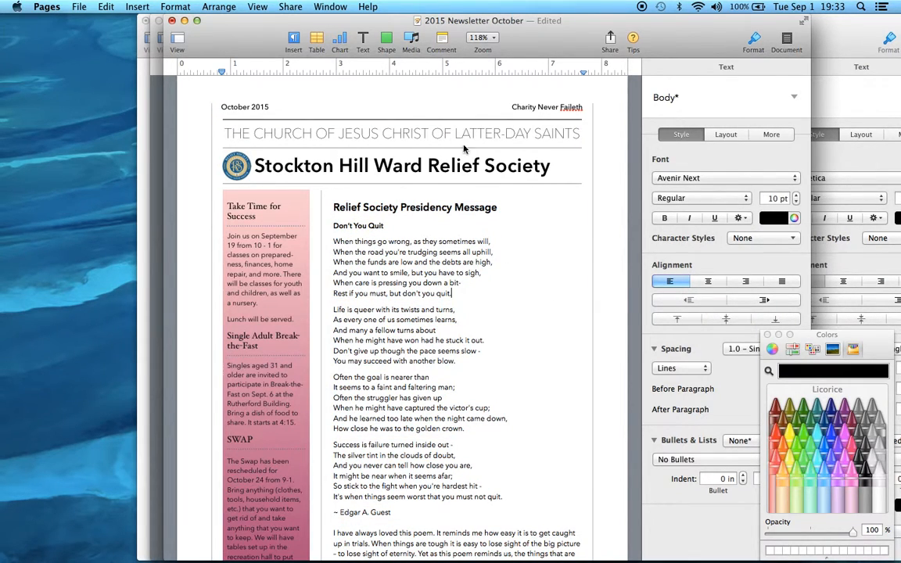
# Step: Close the September newsletter and bring the October newsletter with its selected sidebar box back to the front
pyautogui.click(267, 188)
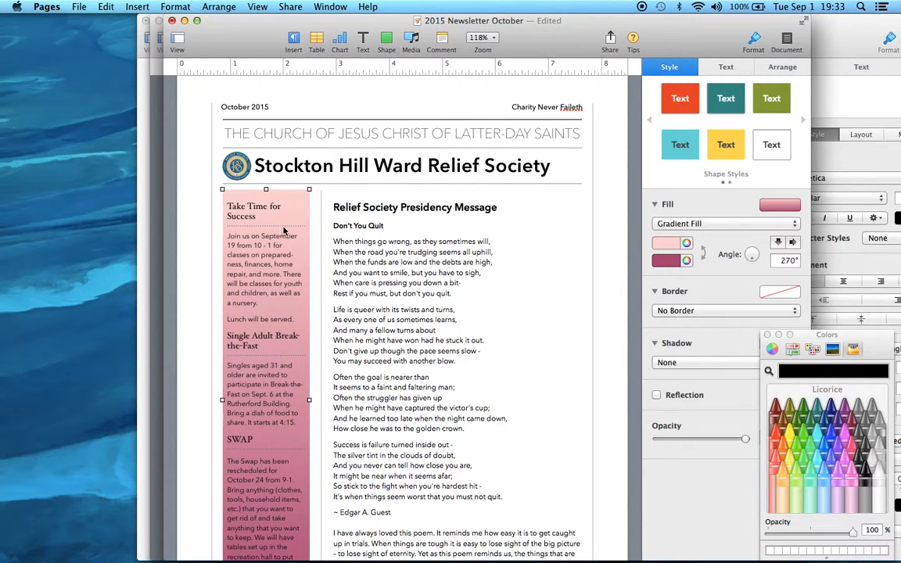
pyautogui.click(141, 152)
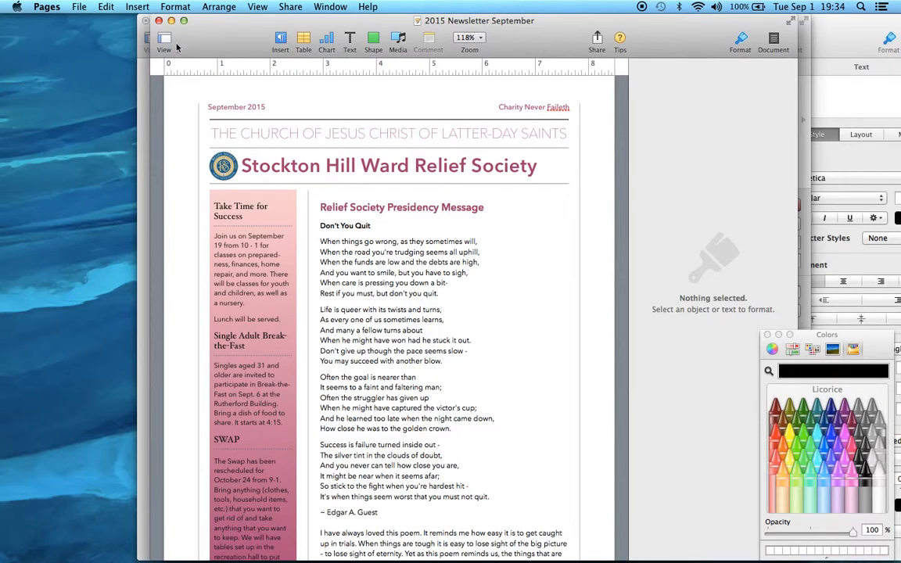
pyautogui.click(159, 21)
pyautogui.click(155, 107)
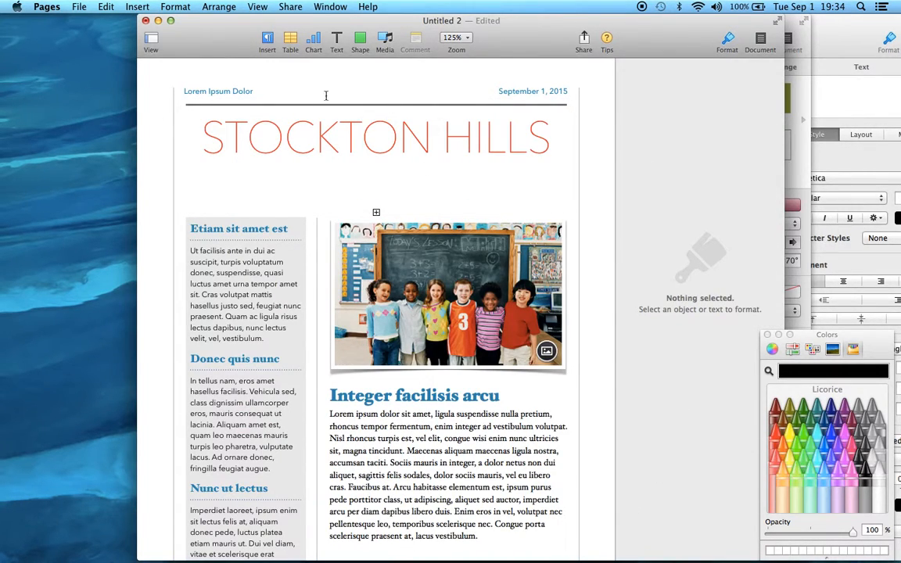
pyautogui.press('super+Tab')
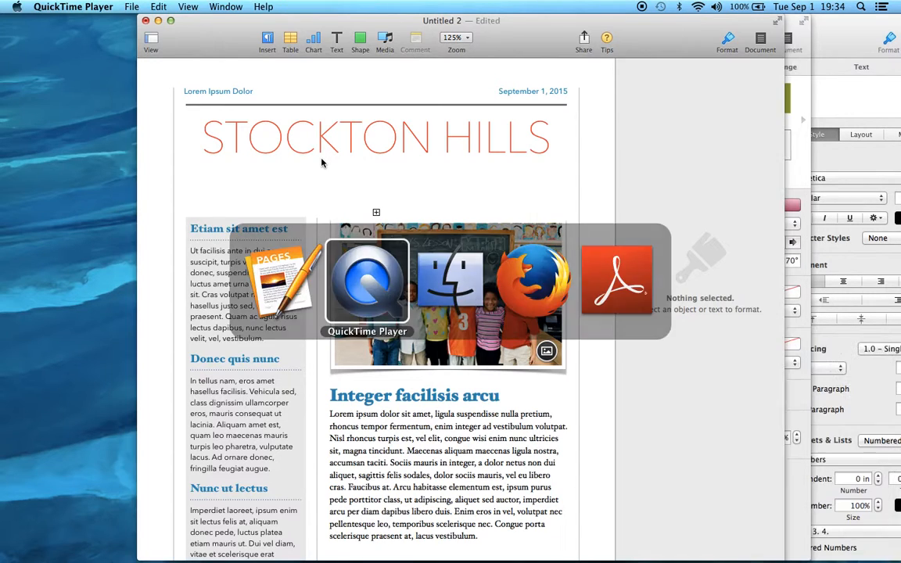
pyautogui.press('super+Tab')
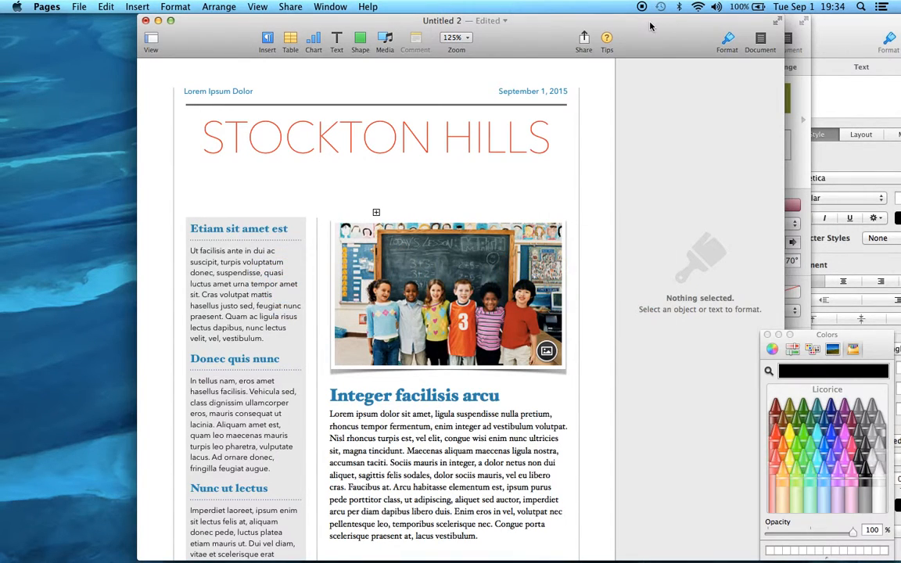
pyautogui.rightClick(804, 37)
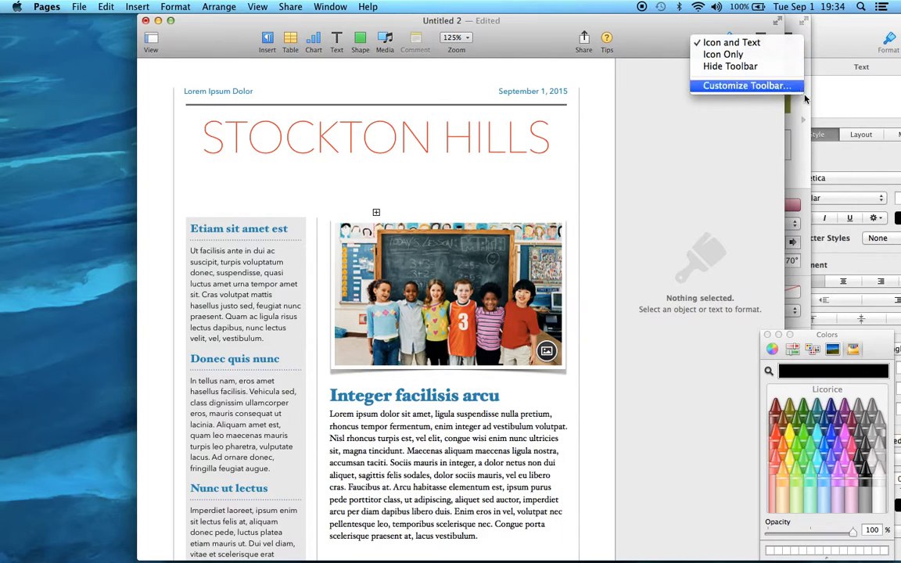
pyautogui.click(809, 110)
pyautogui.click(809, 162)
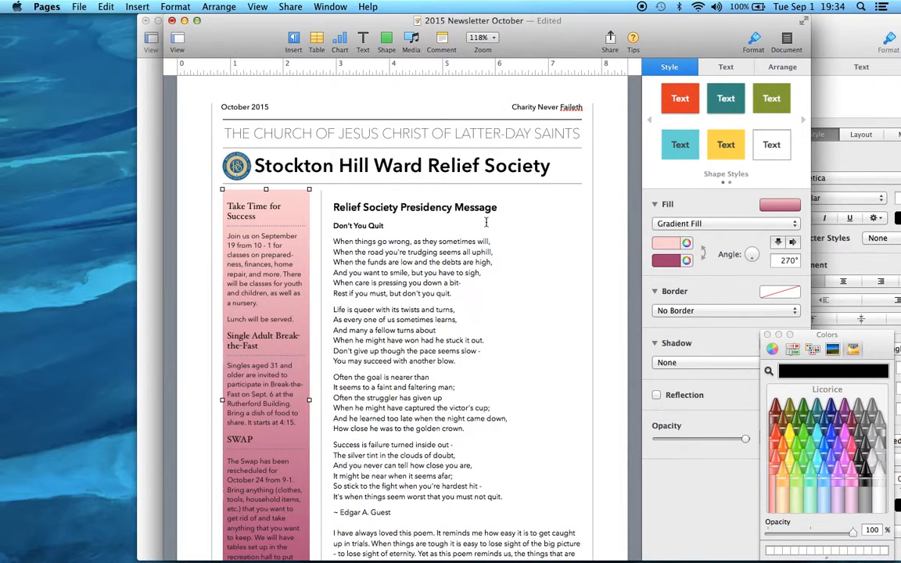
# Step: Spread the Untitled 2 and October newsletter windows apart and compare the fill settings of their sidebar boxes
pyautogui.moveTo(221, 35); pyautogui.dragTo(78, 23)
pyautogui.click(159, 83)
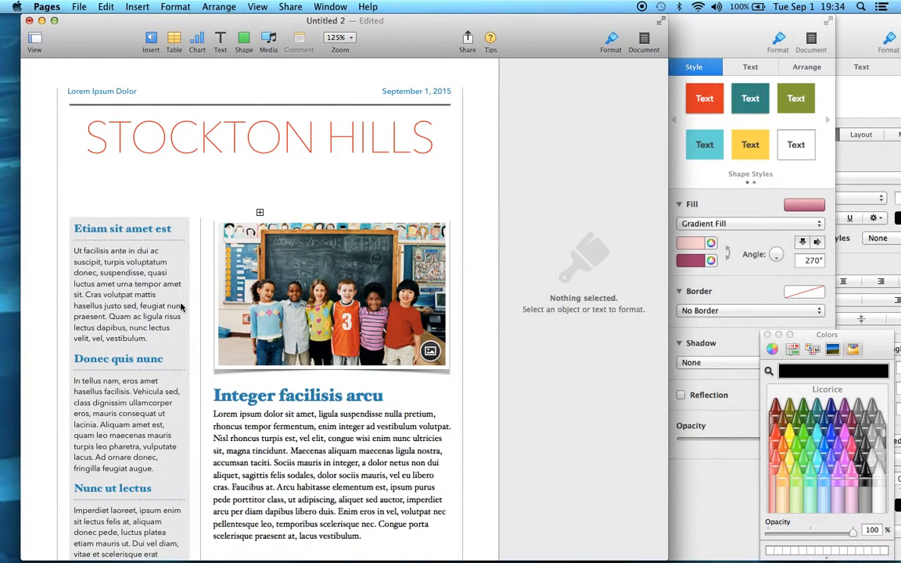
pyautogui.click(181, 262)
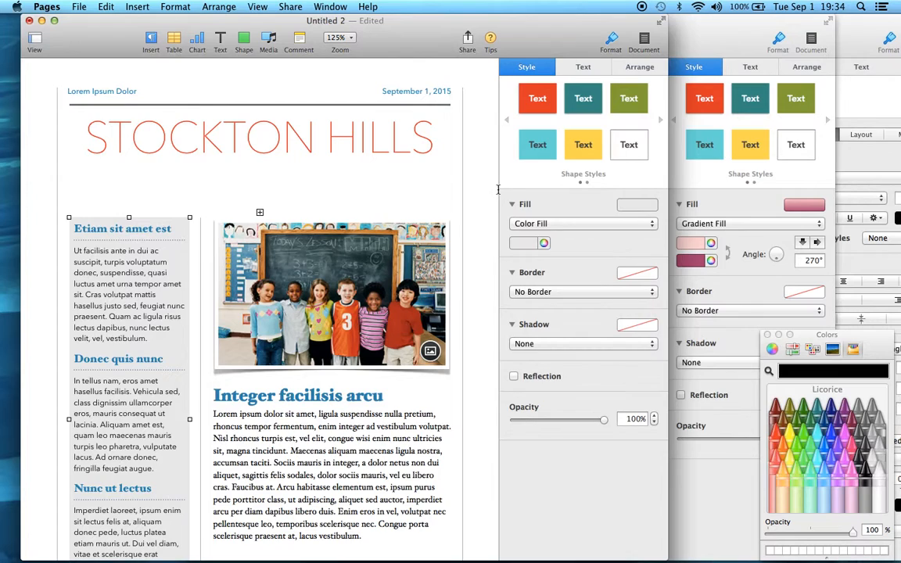
pyautogui.click(698, 40)
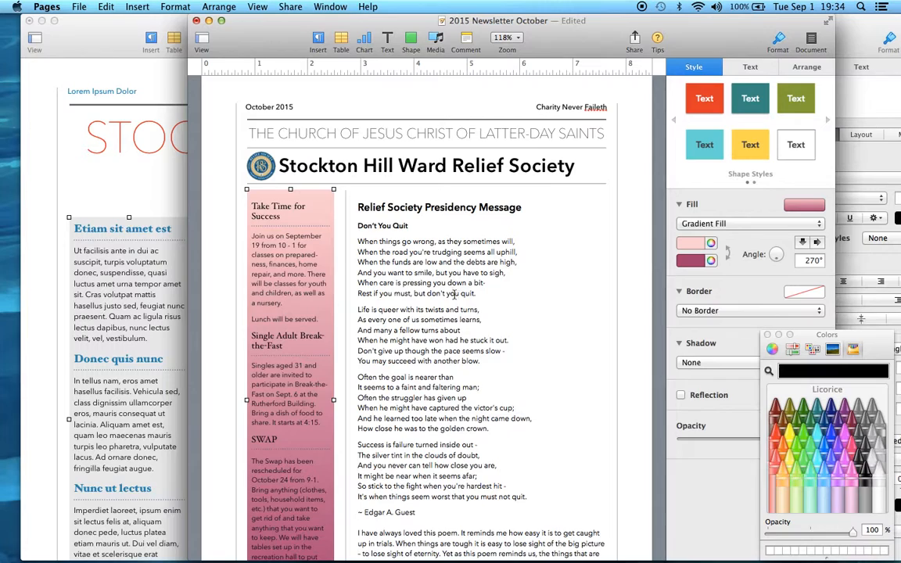
pyautogui.click(120, 145)
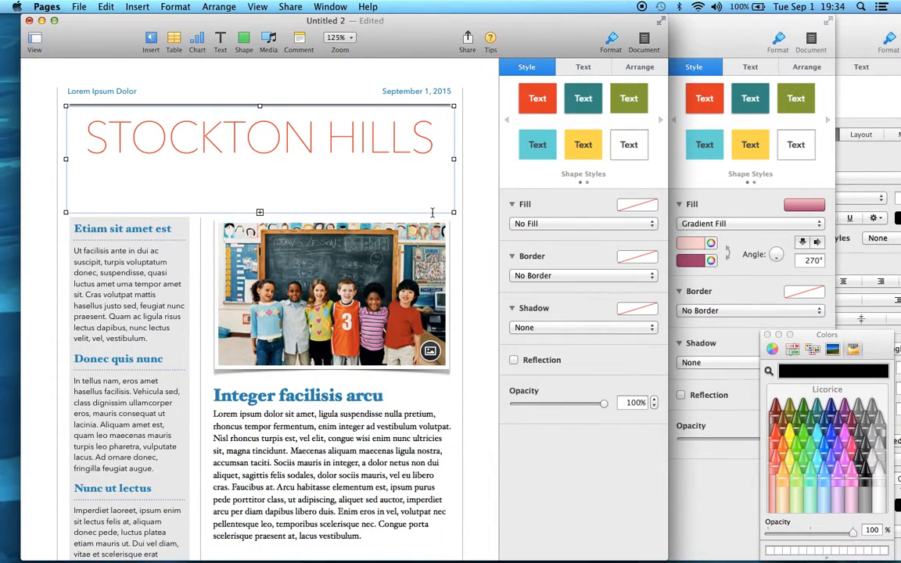
pyautogui.click(741, 46)
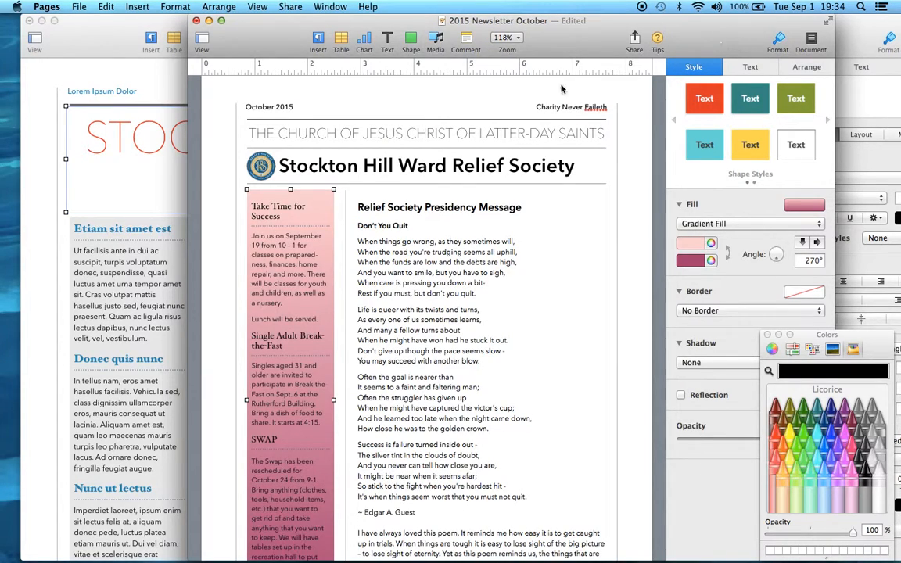
# Step: Select the pink sidebar box, try No Fill and Color Fill on it, and return it to Gradient Fill
pyautogui.click(328, 204)
pyautogui.click(386, 221)
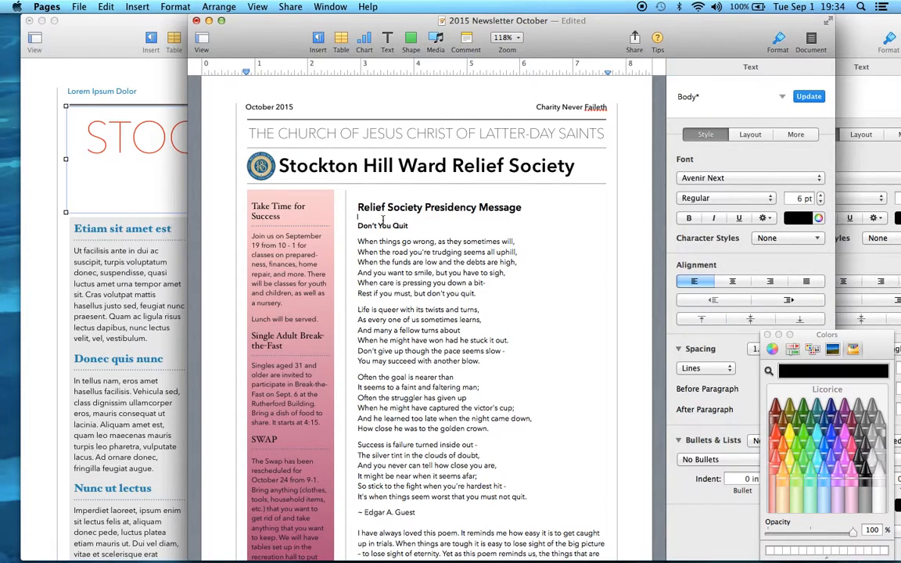
pyautogui.click(325, 213)
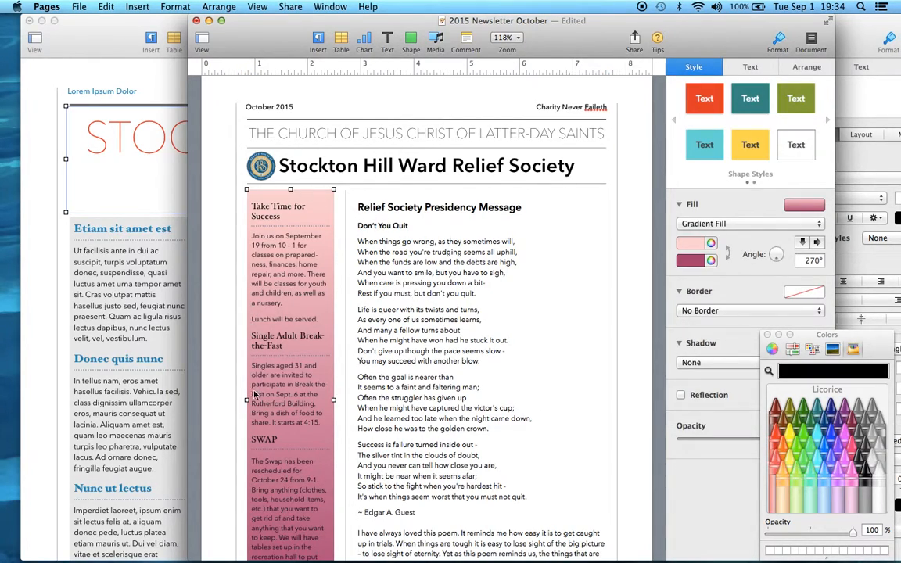
pyautogui.click(762, 226)
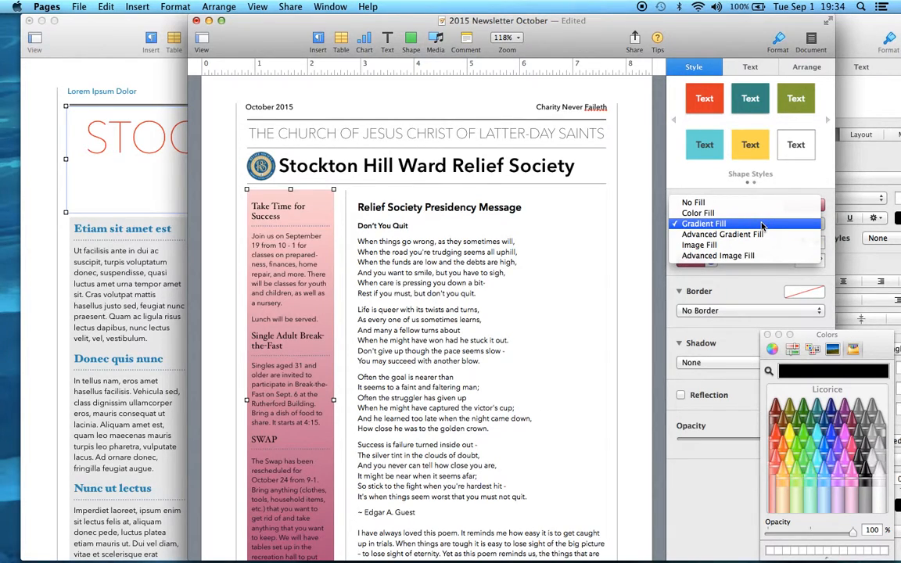
pyautogui.click(744, 203)
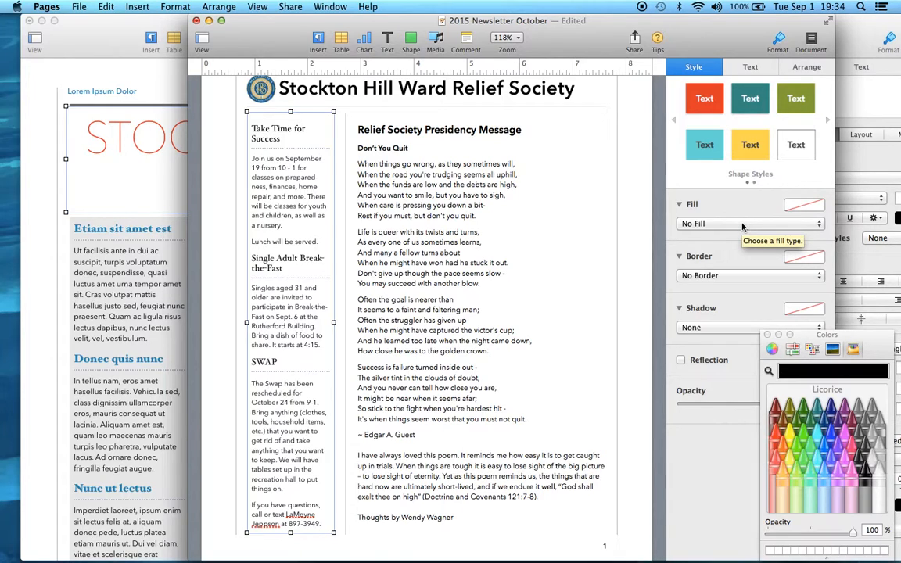
pyautogui.click(743, 224)
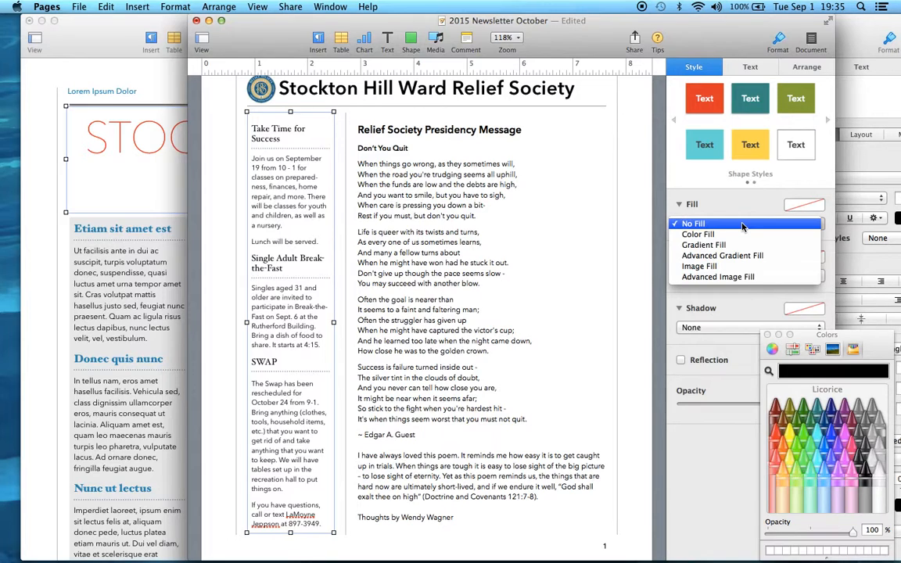
pyautogui.click(704, 235)
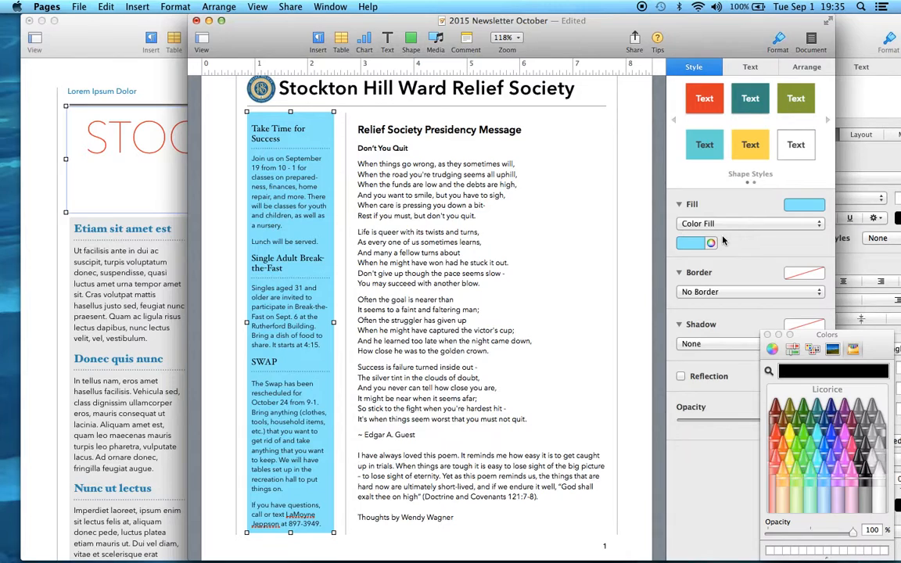
pyautogui.click(727, 225)
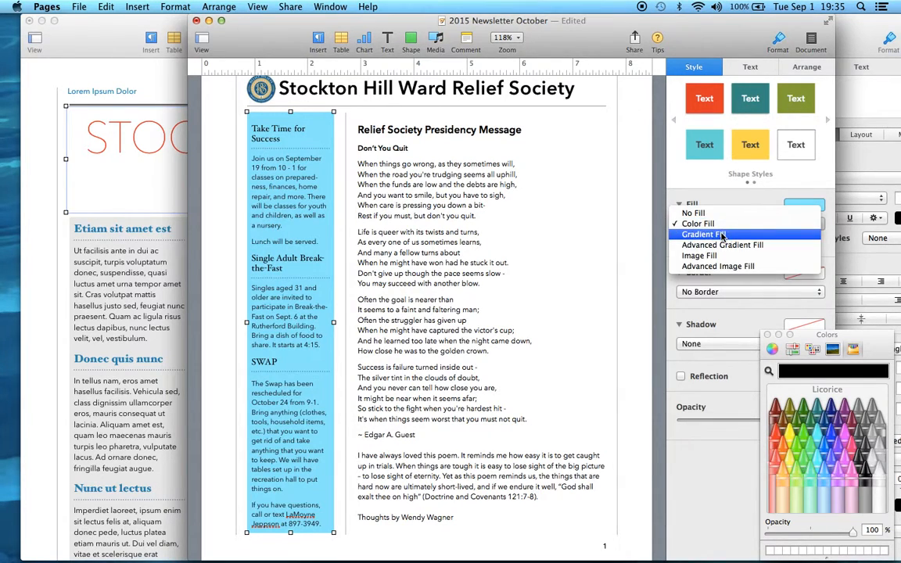
pyautogui.click(723, 236)
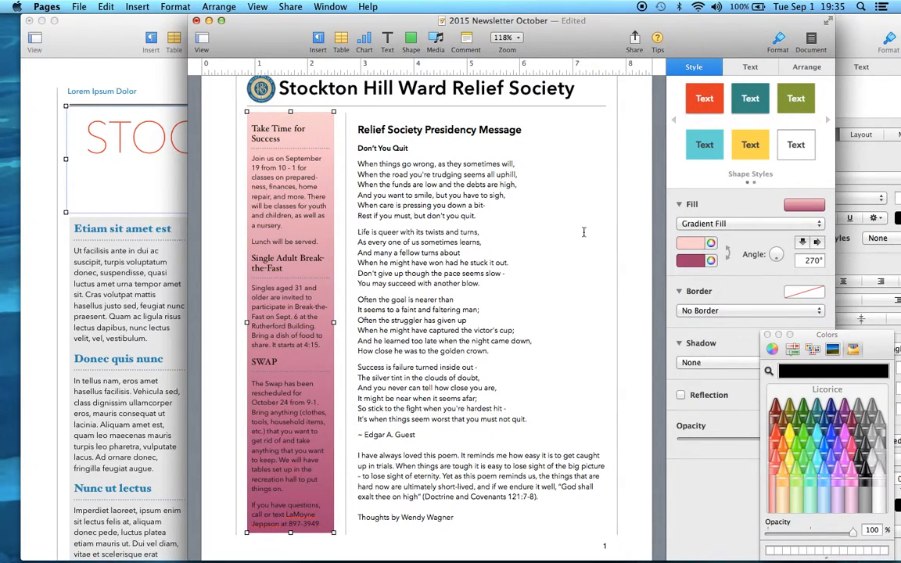
# Step: Try Advanced Gradient Fill, Image Fill and Advanced Image Fill on the sidebar box, and set it back to Gradient Fill
pyautogui.click(707, 224)
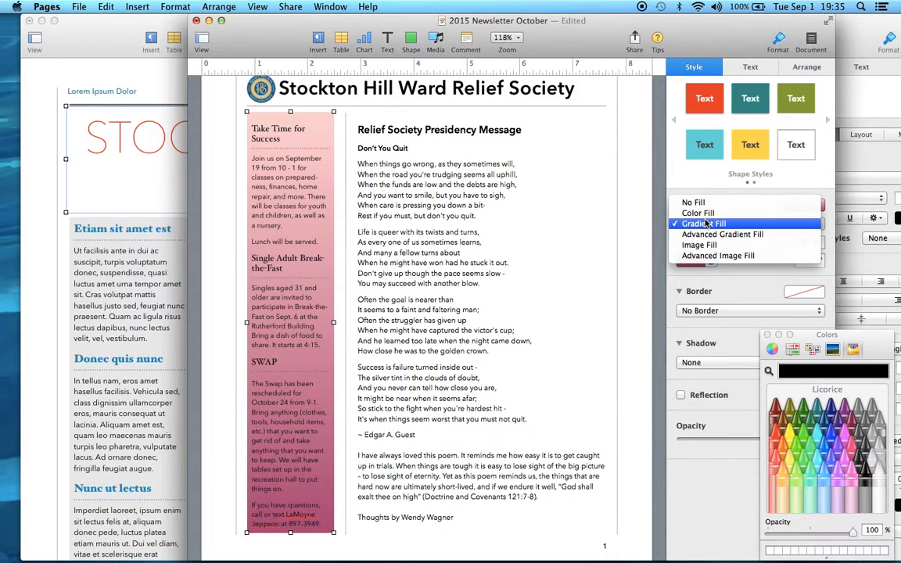
pyautogui.click(706, 235)
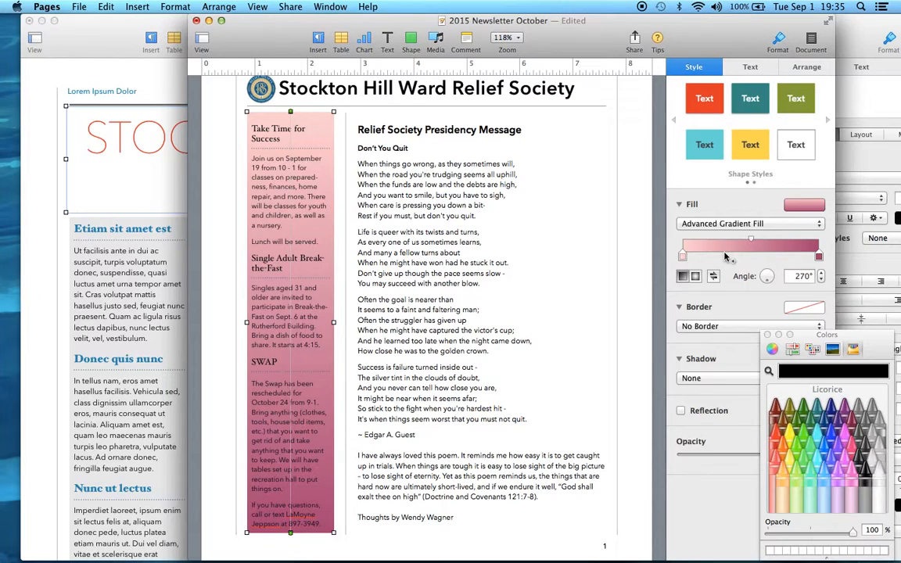
pyautogui.click(739, 225)
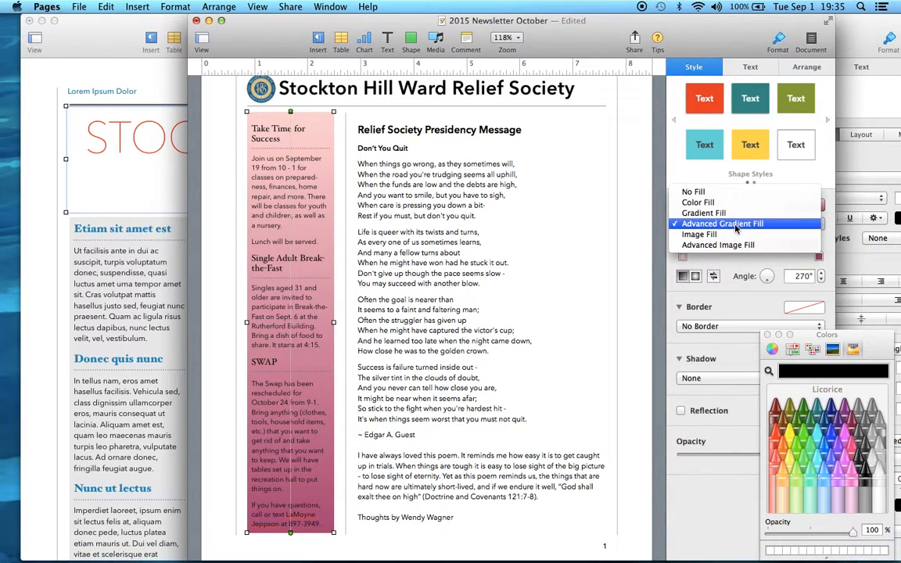
pyautogui.click(727, 235)
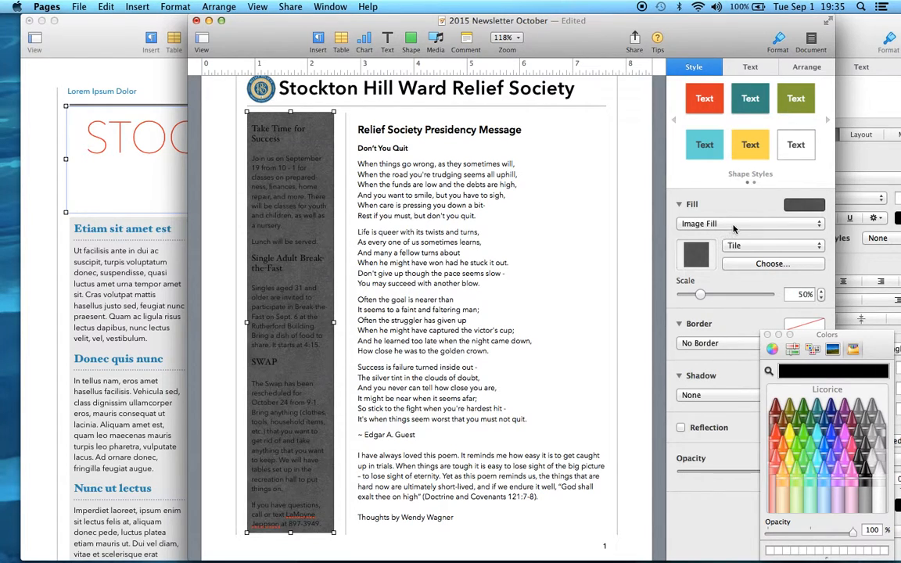
pyautogui.click(734, 226)
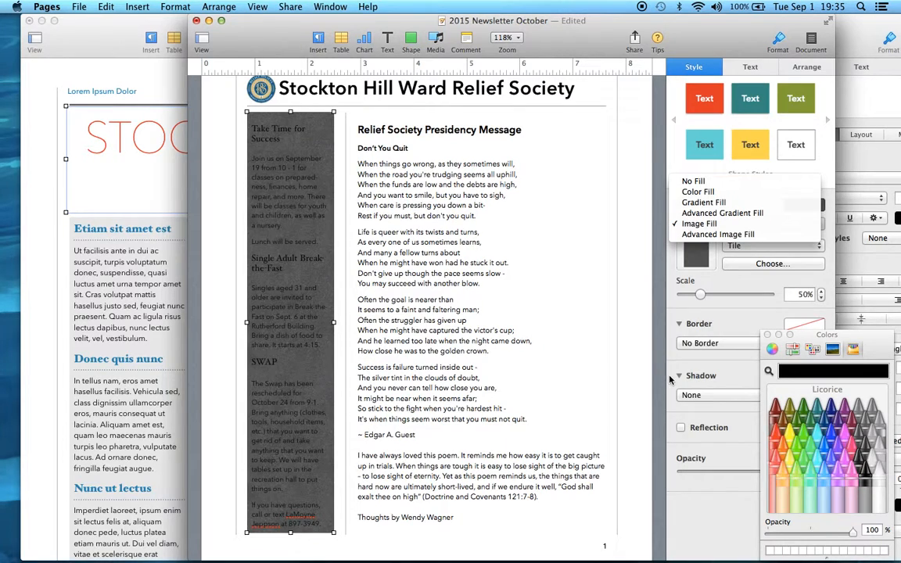
pyautogui.click(710, 235)
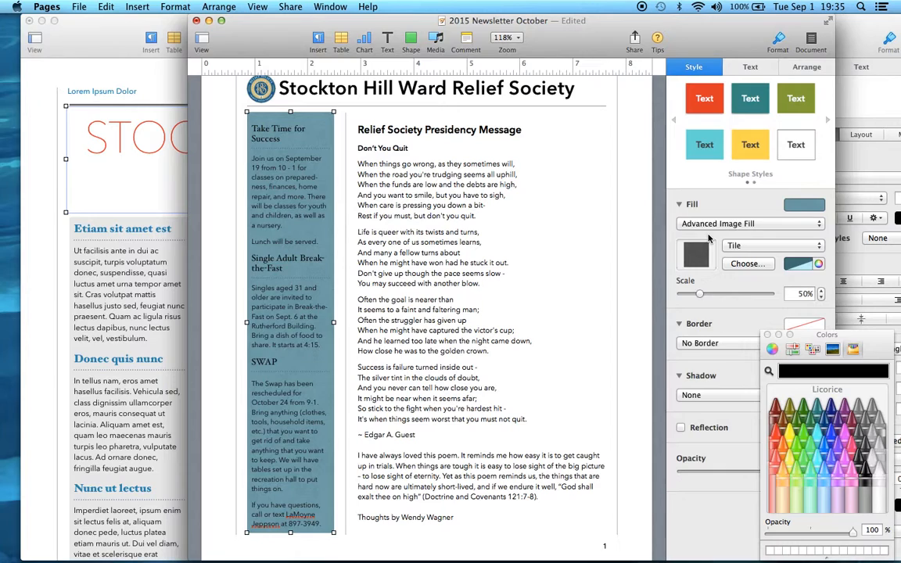
pyautogui.click(712, 224)
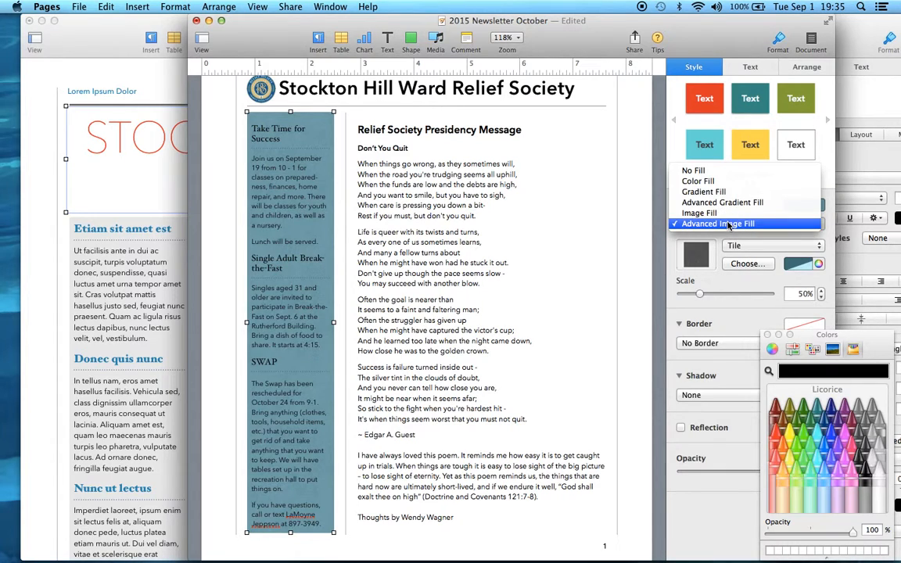
pyautogui.click(714, 192)
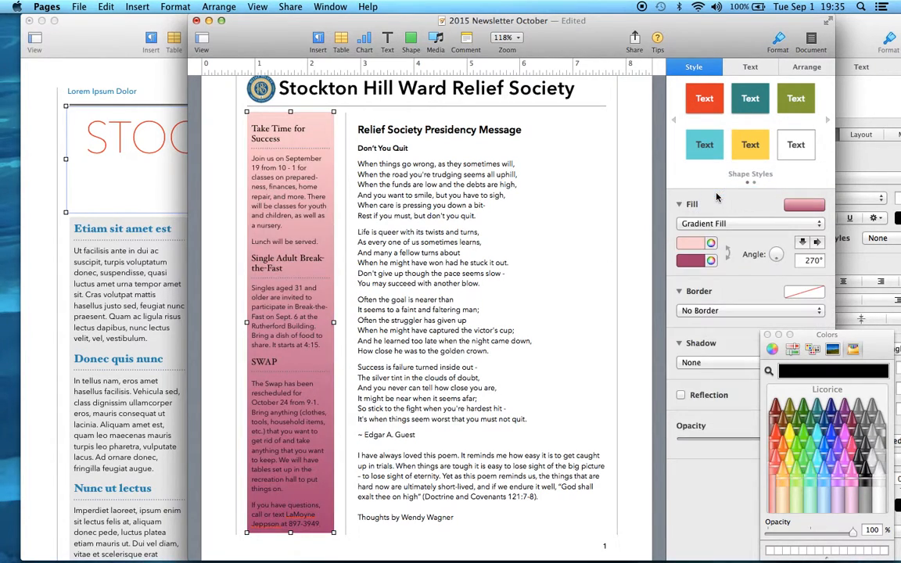
# Step: Recolor the sidebar's gradient fill with light blue as the first color and a darker blue as the second color
pyautogui.click(701, 262)
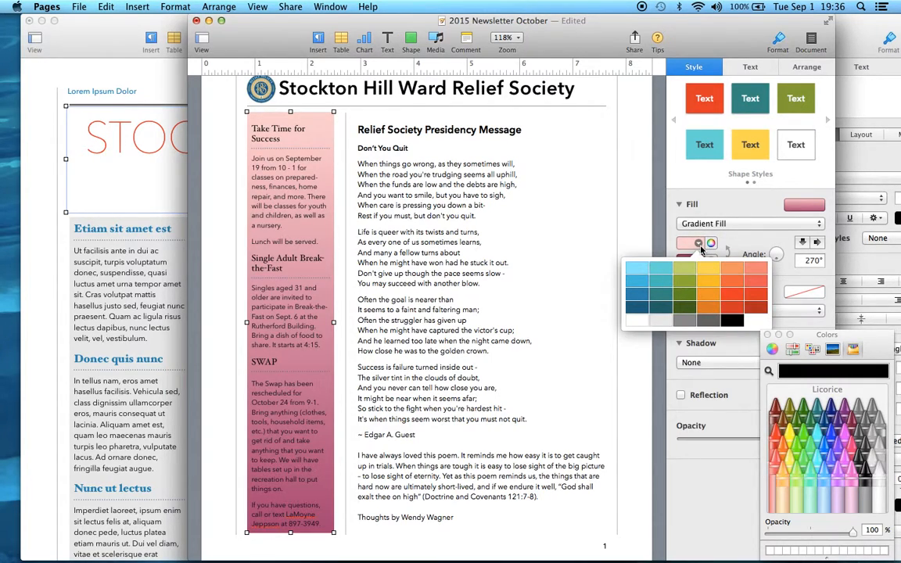
pyautogui.click(633, 268)
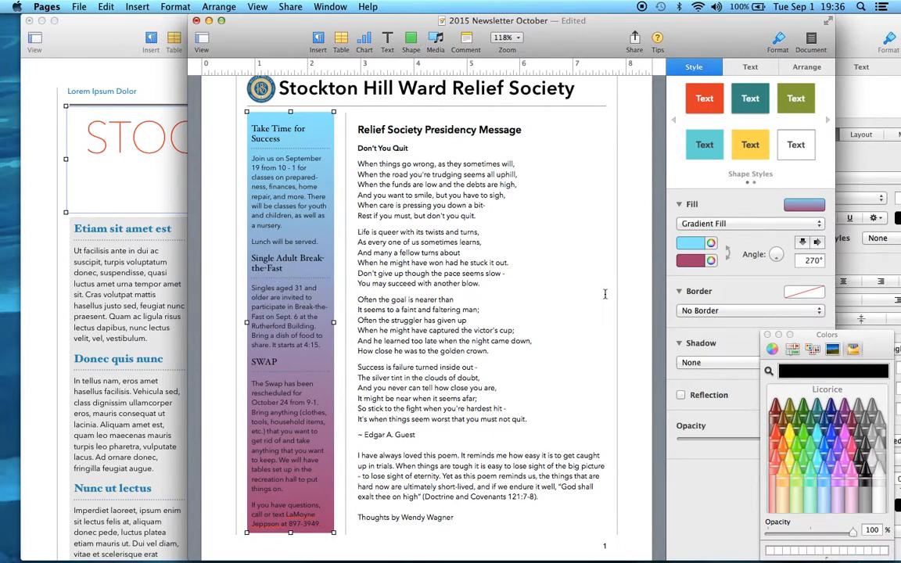
pyautogui.click(700, 265)
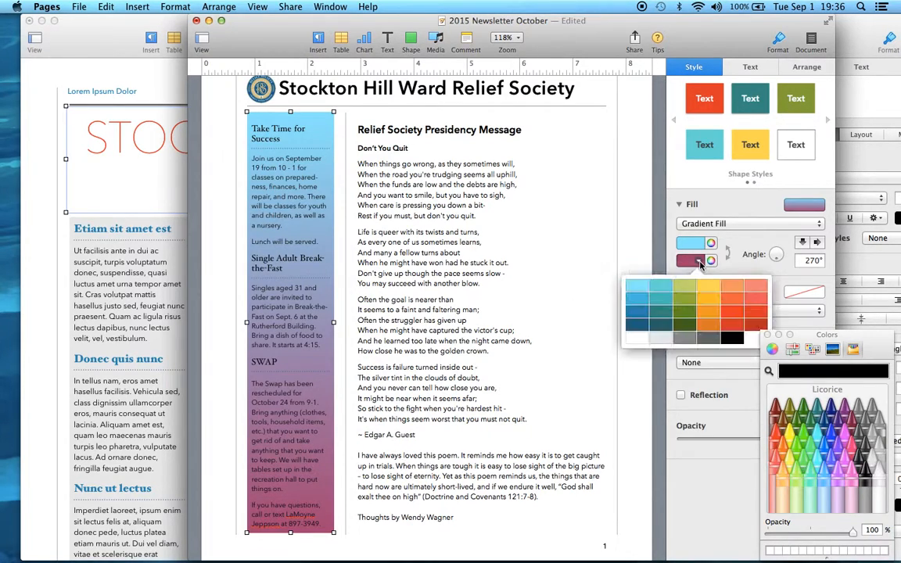
pyautogui.click(634, 306)
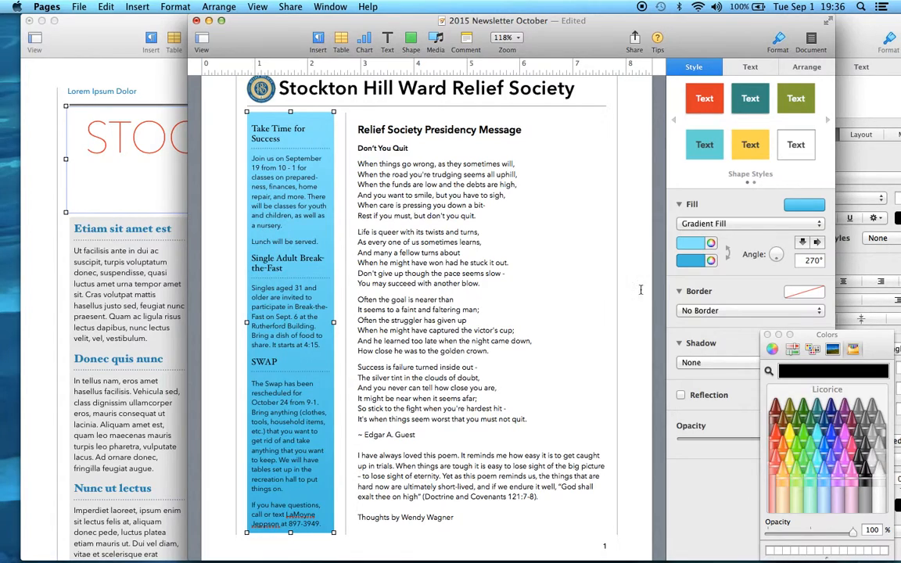
pyautogui.click(683, 265)
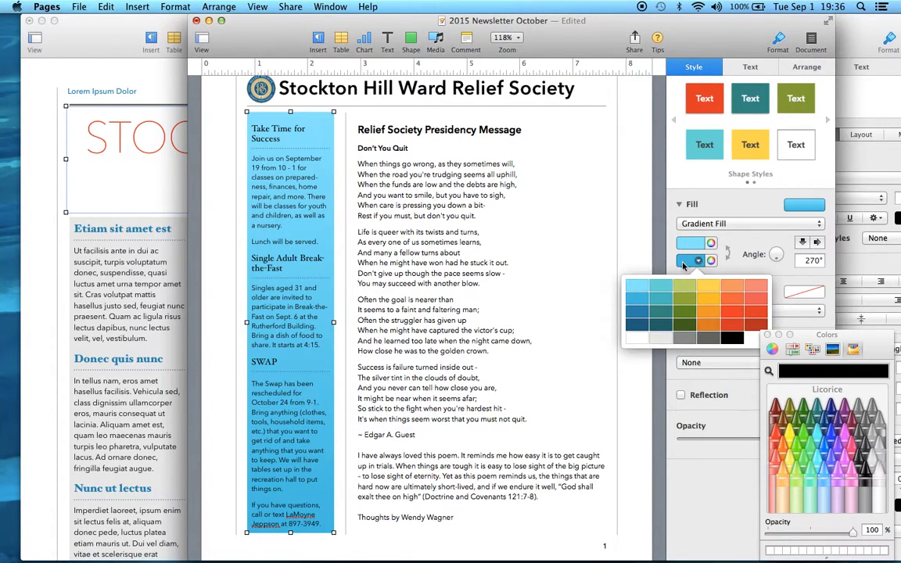
pyautogui.click(640, 317)
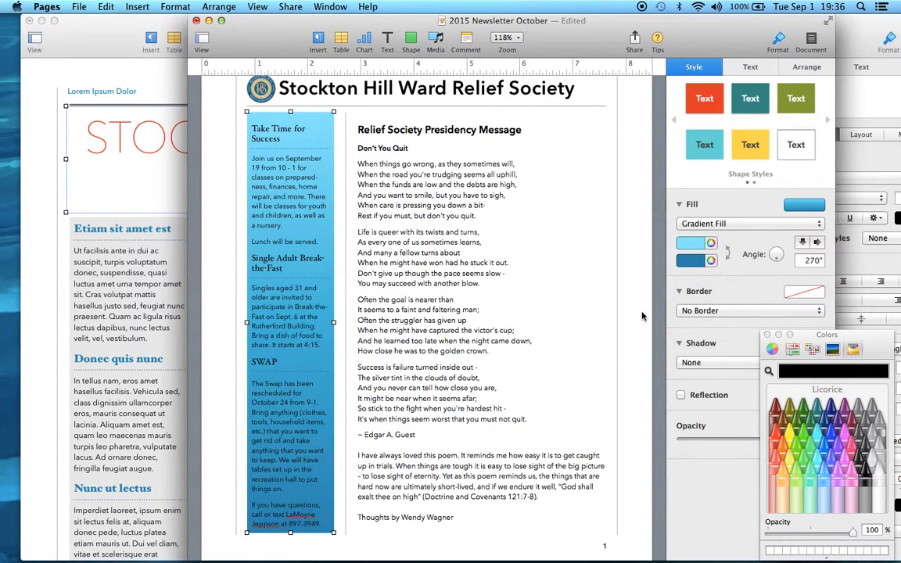
pyautogui.click(700, 246)
pyautogui.click(700, 247)
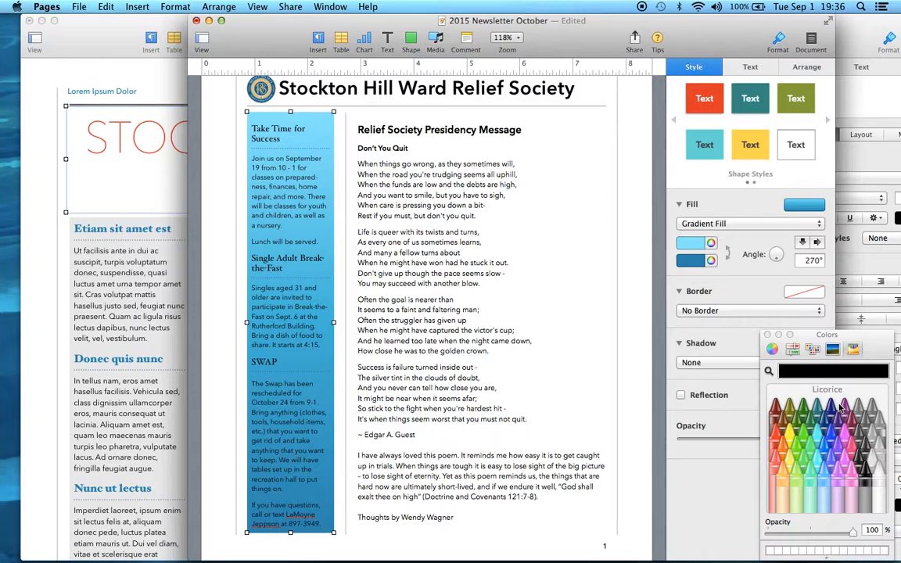
# Step: Browse the Web Safe Colors palette for a blue shade and pick out 9999FF
pyautogui.click(793, 350)
pyautogui.click(813, 351)
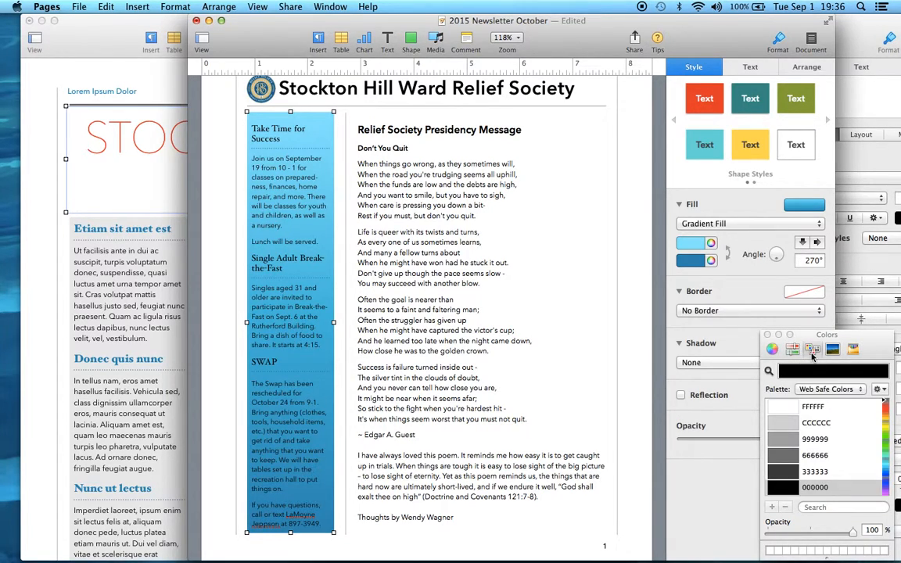
pyautogui.scroll(-10, 829, 443)
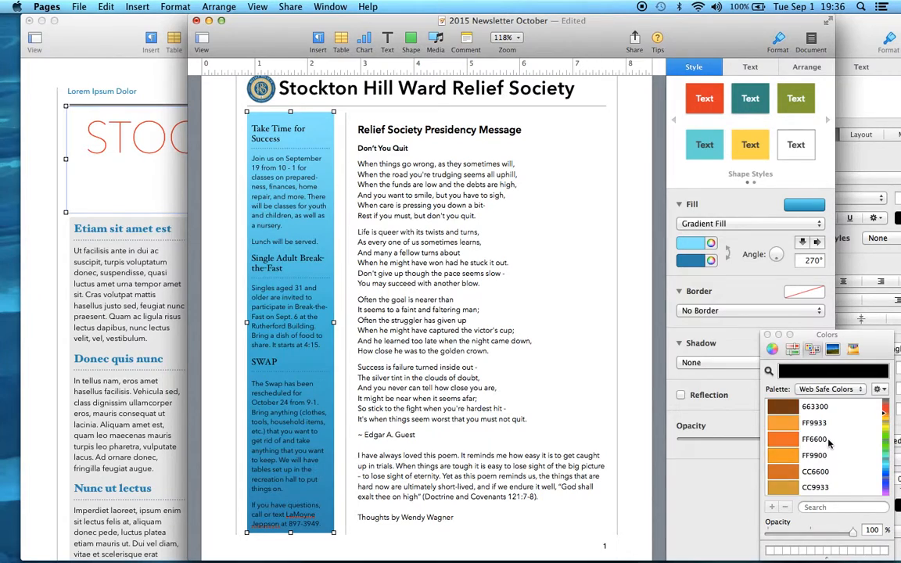
pyautogui.scroll(-10, 829, 444)
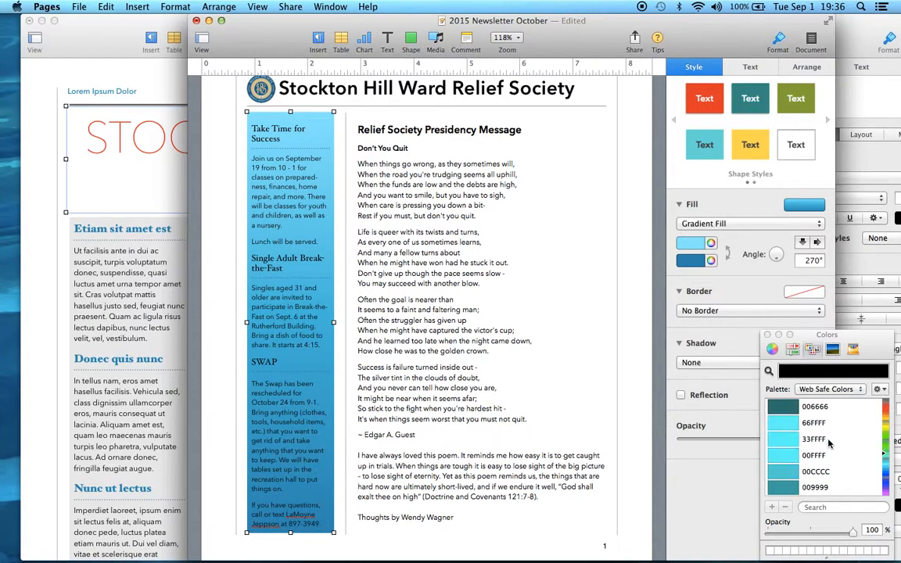
pyautogui.scroll(-5, 830, 444)
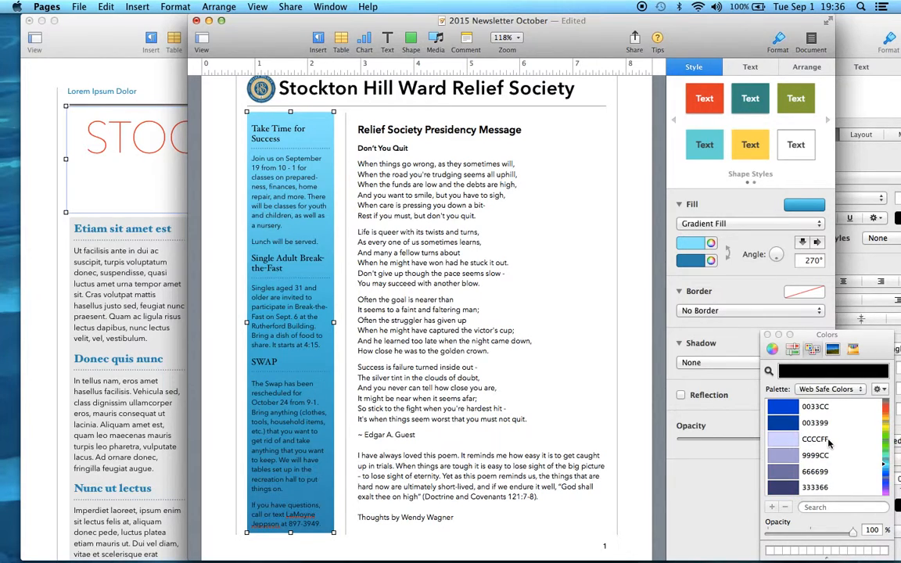
pyautogui.scroll(-3, 829, 444)
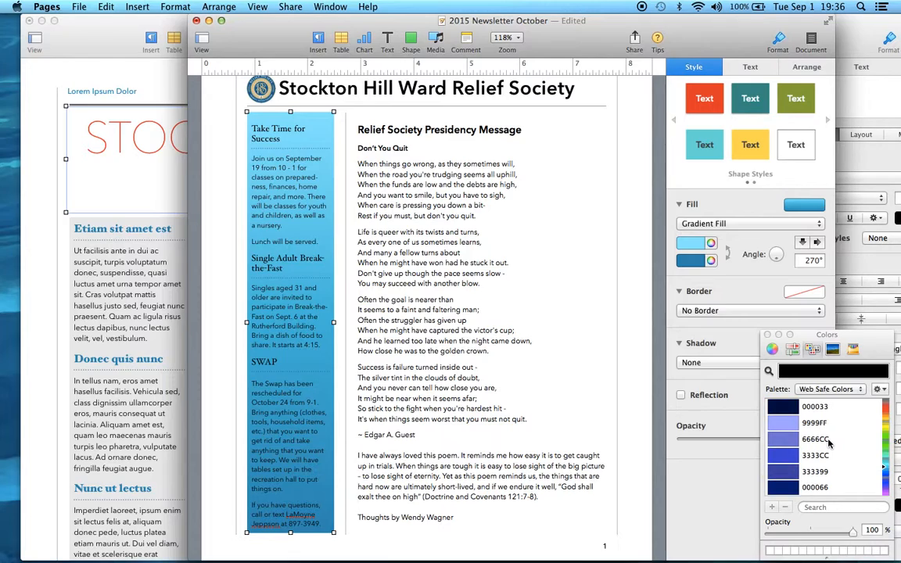
pyautogui.click(784, 425)
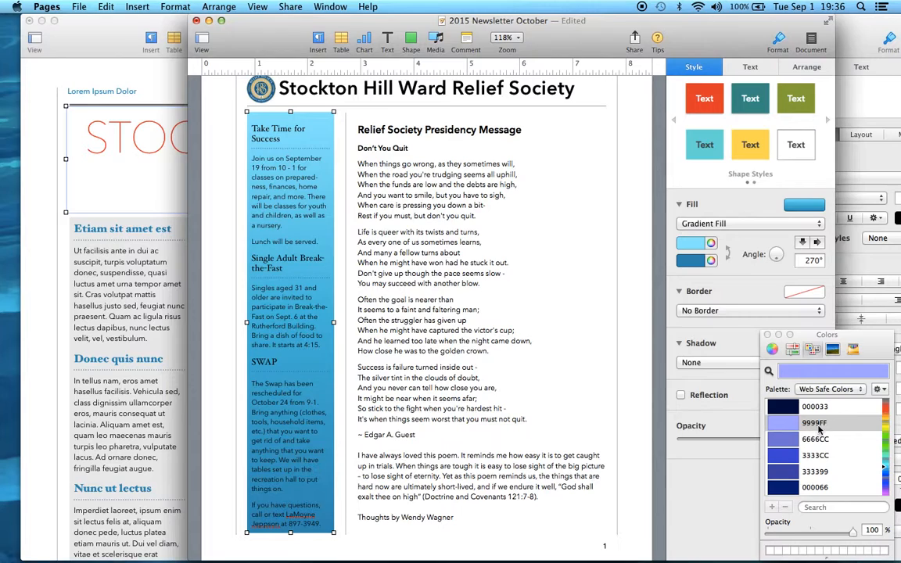
# Step: Set the first color of the page 1 sidebar gradient to web safe color 9999FF and close the color picker
pyautogui.click(707, 244)
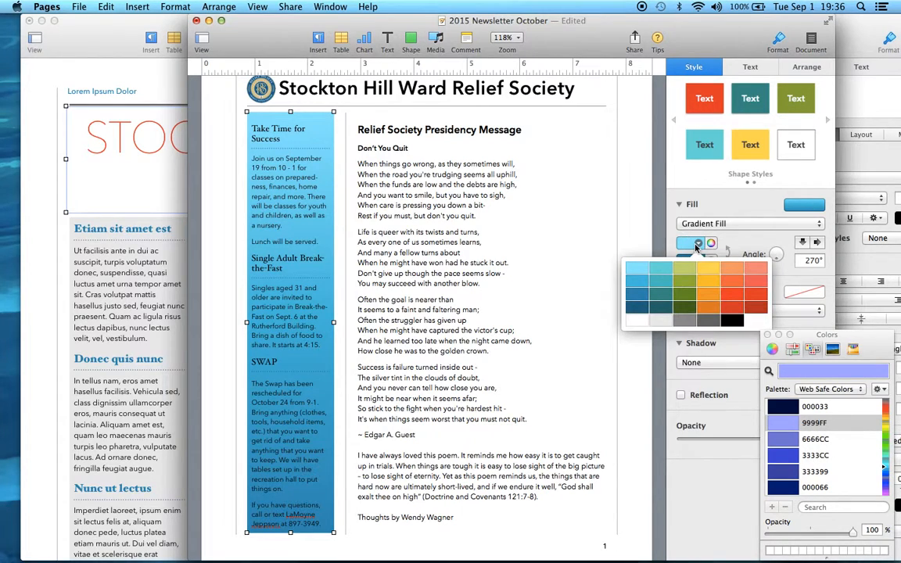
pyautogui.click(713, 251)
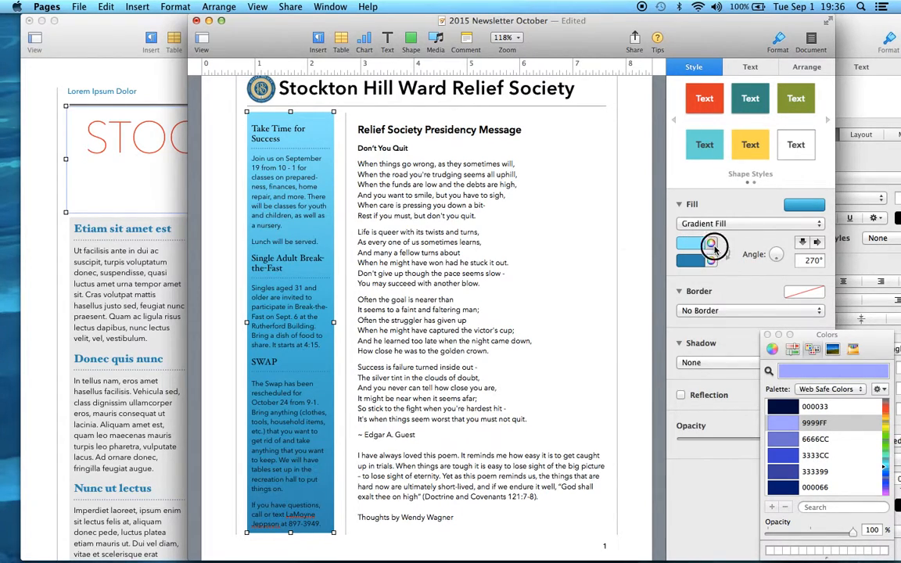
pyautogui.click(712, 245)
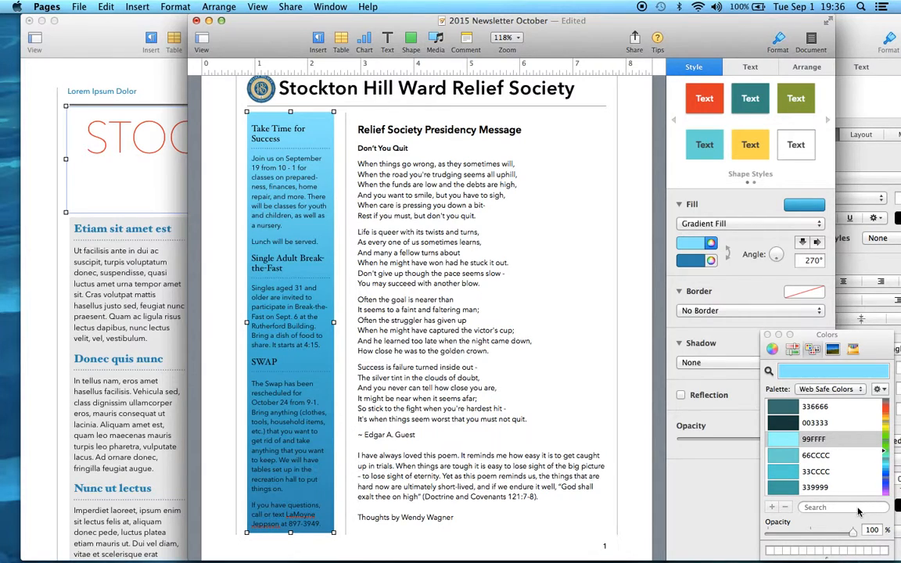
pyautogui.click(818, 507)
pyautogui.write('9999')
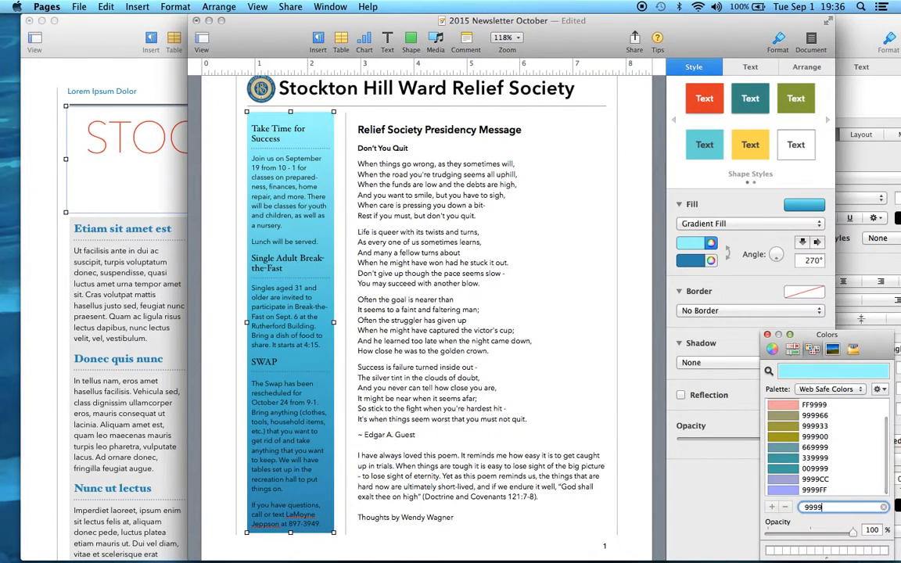
pyautogui.write('ff')
pyautogui.click(784, 405)
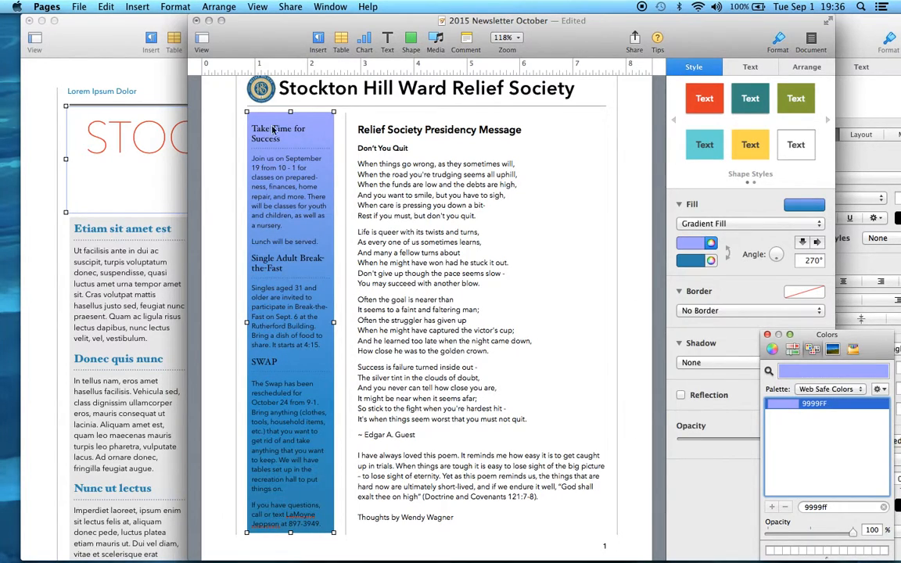
pyautogui.click(769, 335)
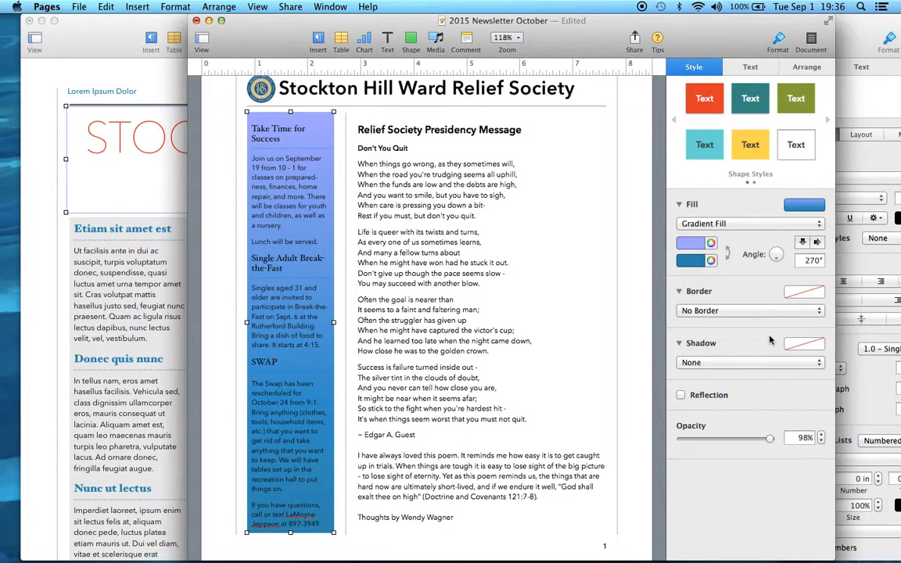
# Step: Try several gradient angles on the page 1 sidebar fill and settle on 4°
pyautogui.moveTo(777, 260); pyautogui.dragTo(777, 261)
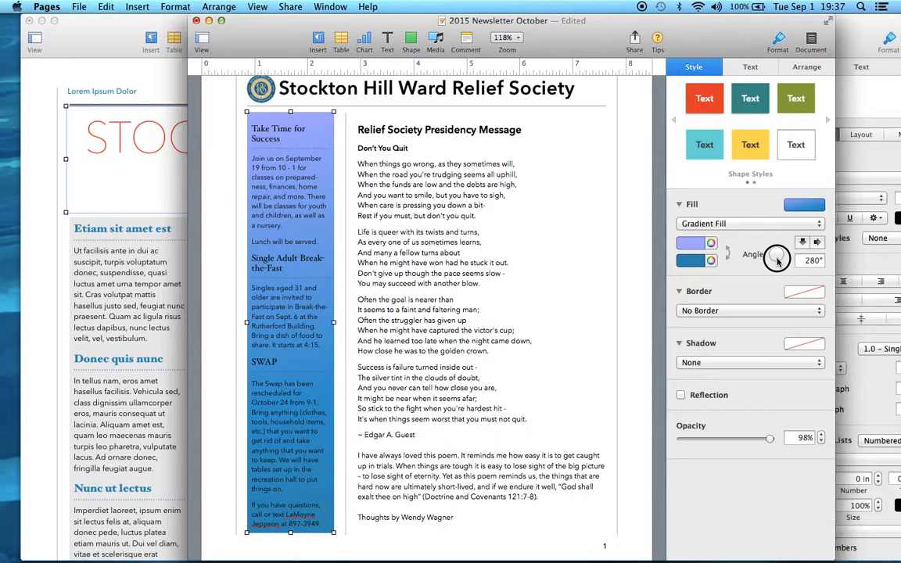
pyautogui.moveTo(777, 260); pyautogui.dragTo(776, 262)
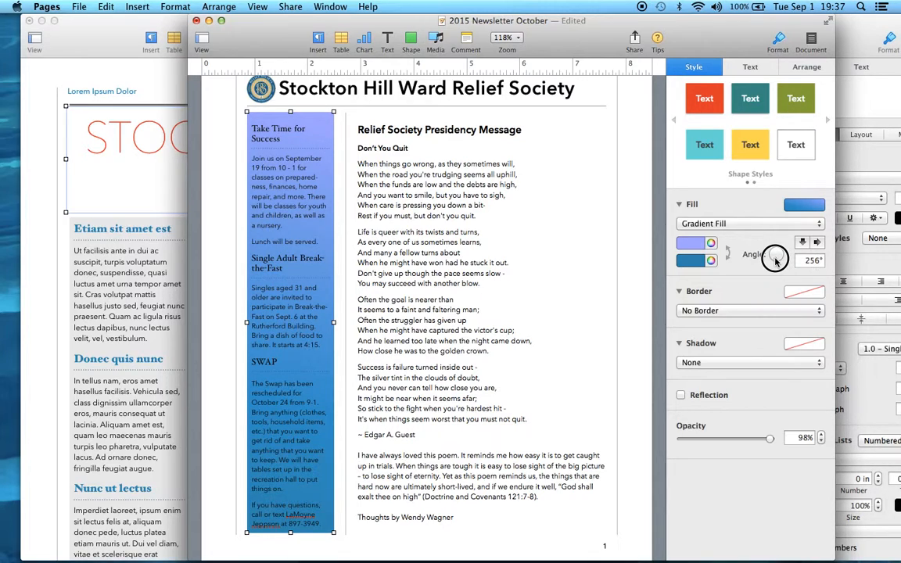
pyautogui.moveTo(776, 263)
pyautogui.mouseDown()
pyautogui.moveTo(771, 251)
pyautogui.moveTo(782, 245)
pyautogui.moveTo(788, 259)
pyautogui.mouseUp()
# Step: Select the pink sidebar box on page 2 and review both pages' sidebars for content that needs updating, down to the lesson schedule
pyautogui.scroll(-6, 341, 216)
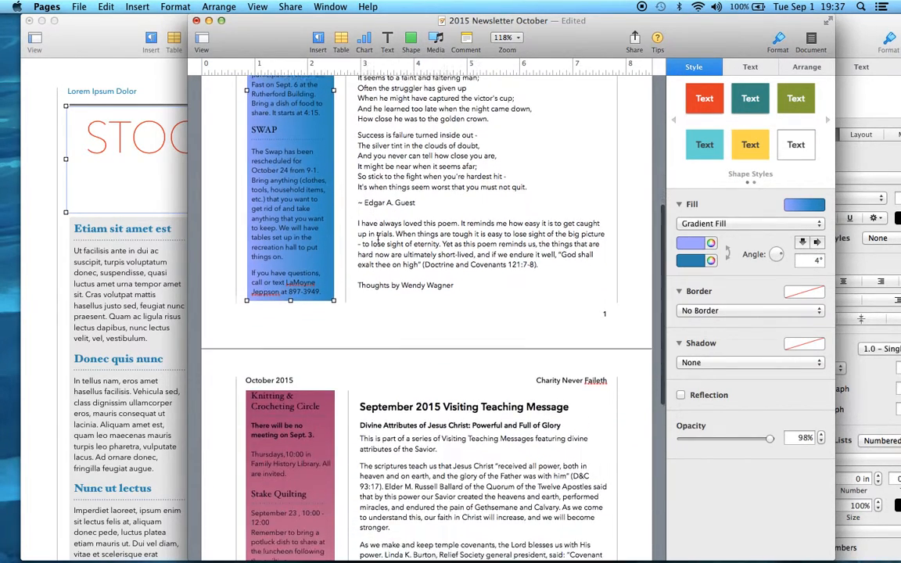
pyautogui.click(296, 388)
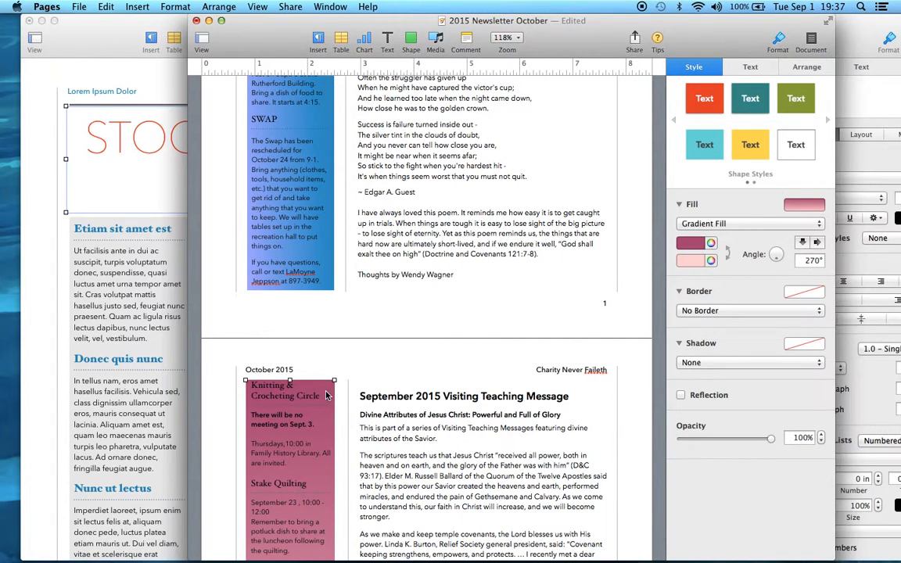
pyautogui.scroll(8, 364, 217)
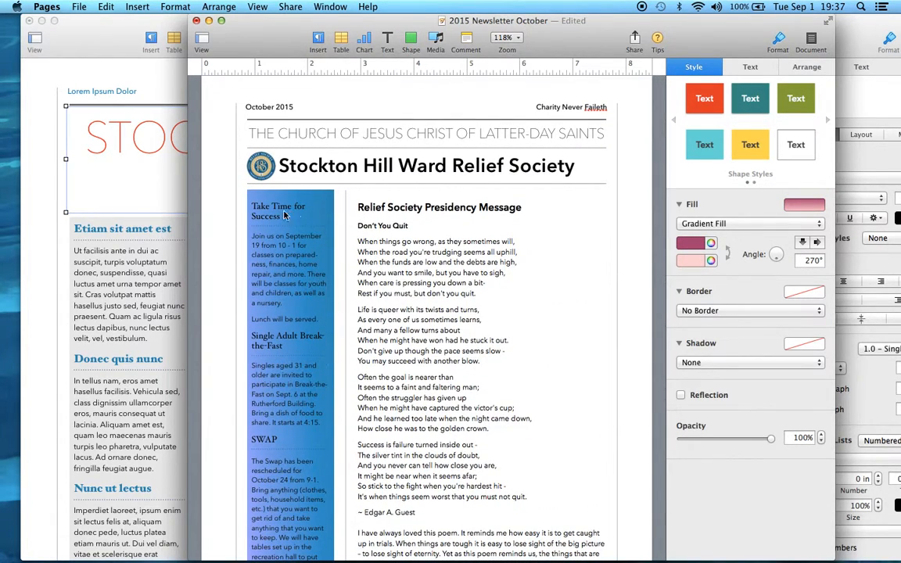
pyautogui.scroll(-3, 282, 417)
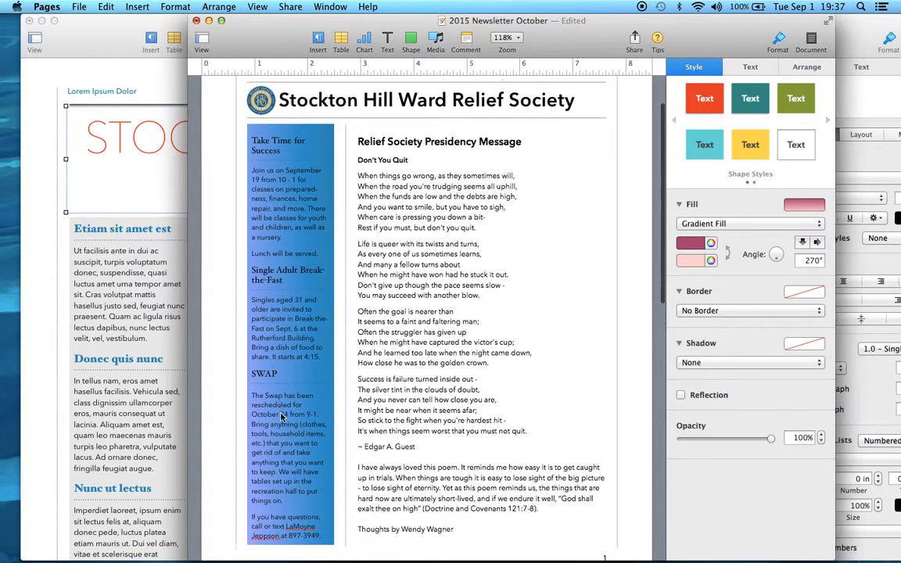
pyautogui.scroll(-1, 280, 391)
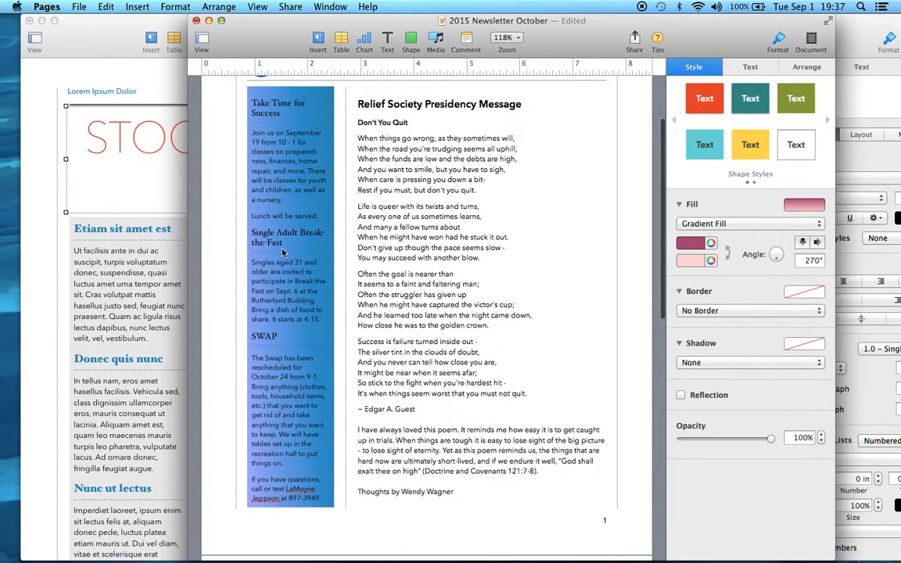
pyautogui.scroll(-5, 274, 342)
pyautogui.scroll(5, 276, 340)
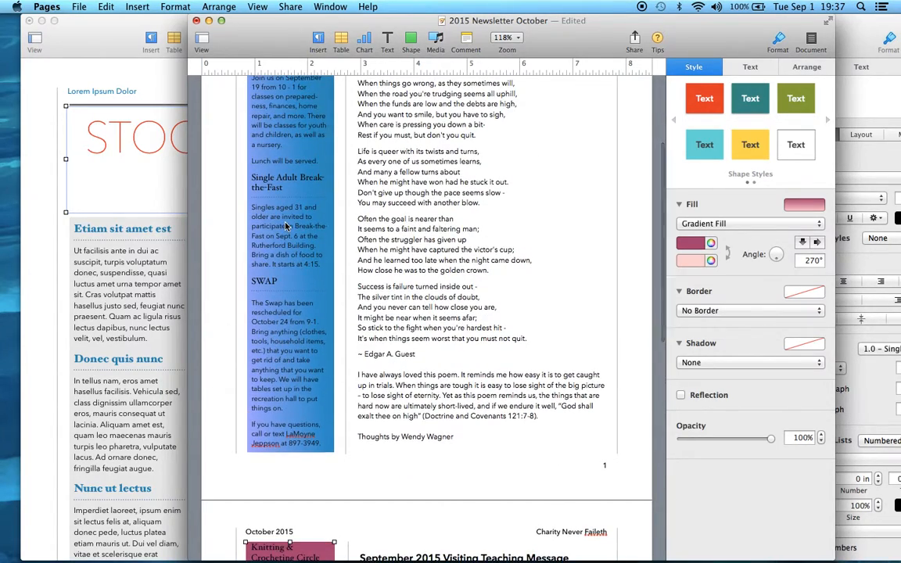
pyautogui.scroll(-10, 286, 226)
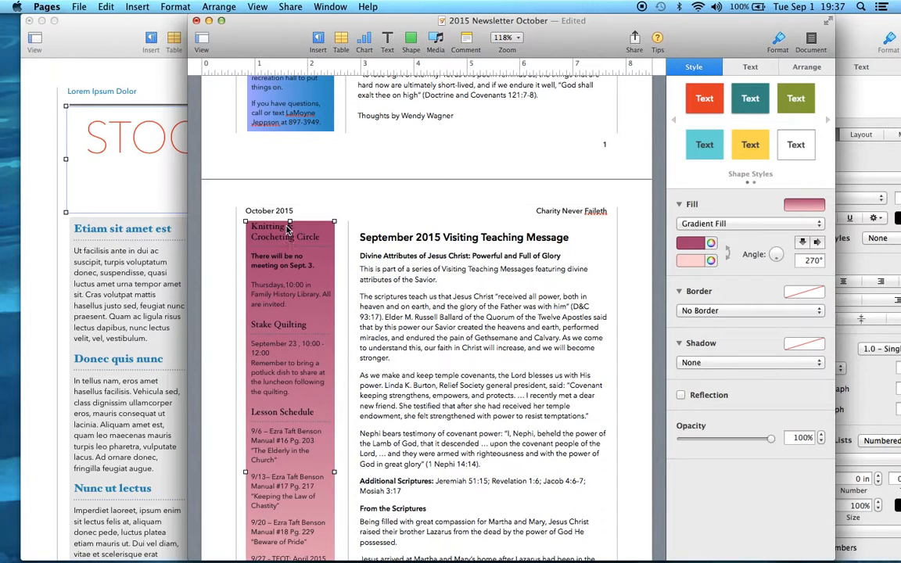
pyautogui.scroll(-5, 287, 345)
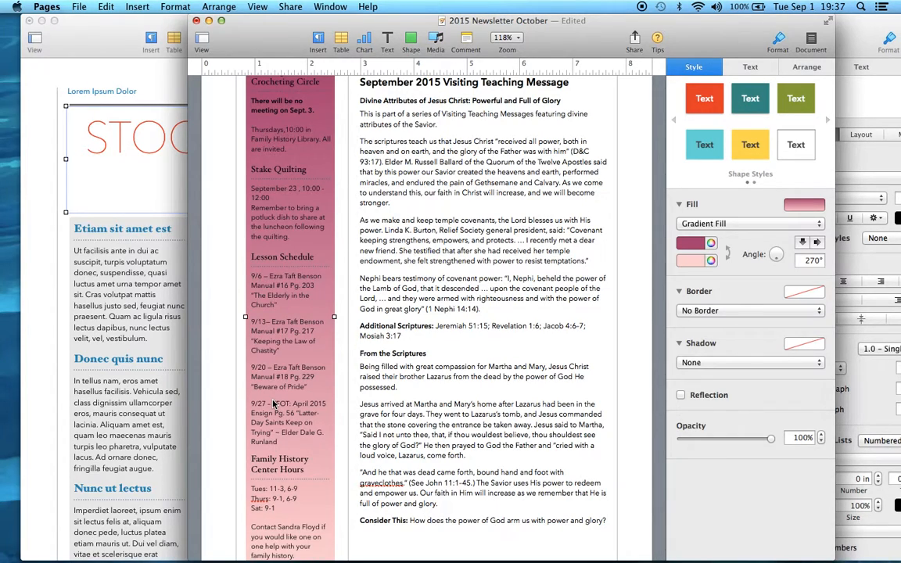
# Step: Search the Mac for "lesson schedule", open 2015 Lesson Schedule Full.pages and move its window aside so the newsletter's sidebar shows
pyautogui.click(862, 7)
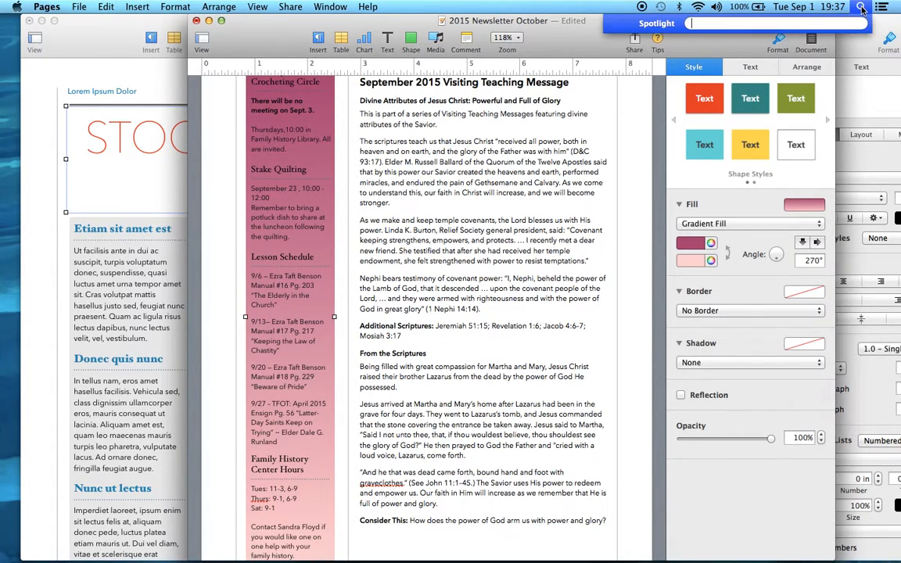
pyautogui.write('lesson')
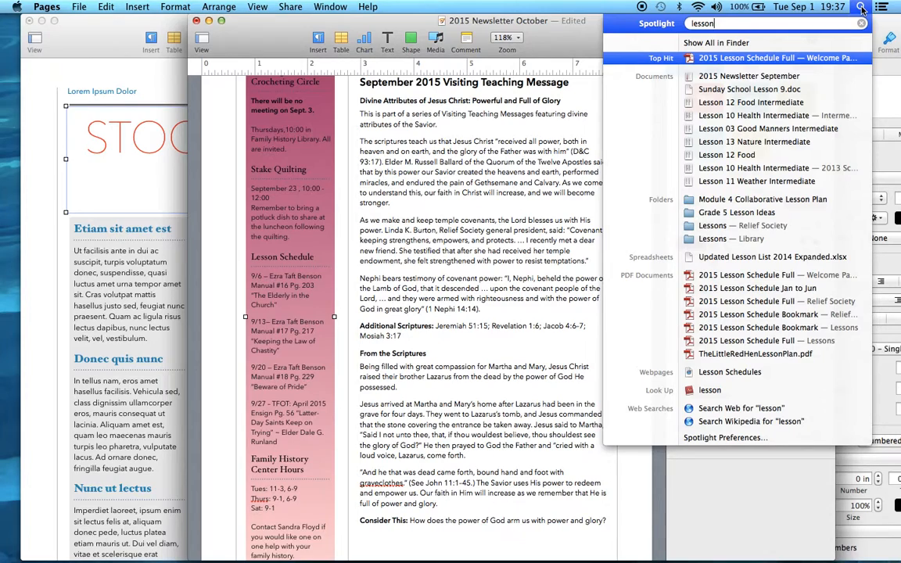
pyautogui.write(' schedule')
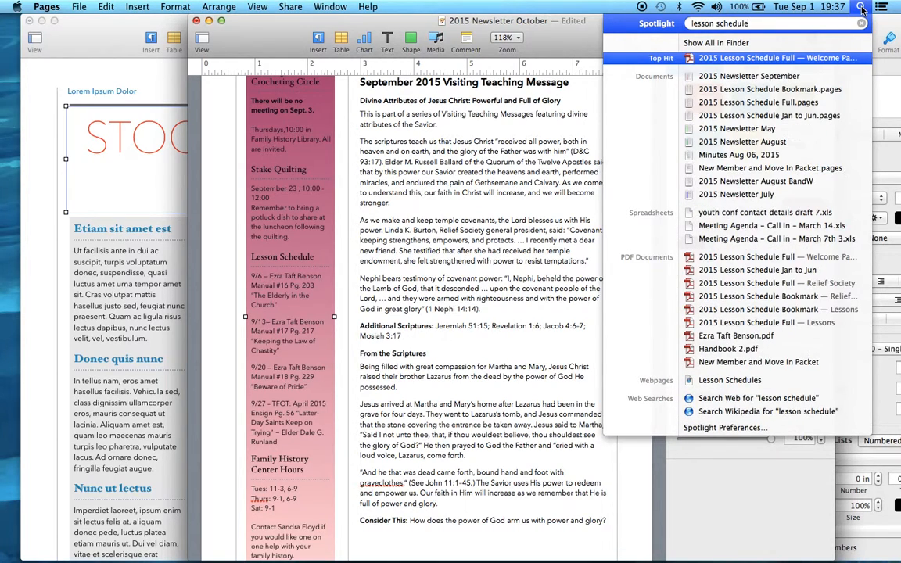
pyautogui.click(787, 108)
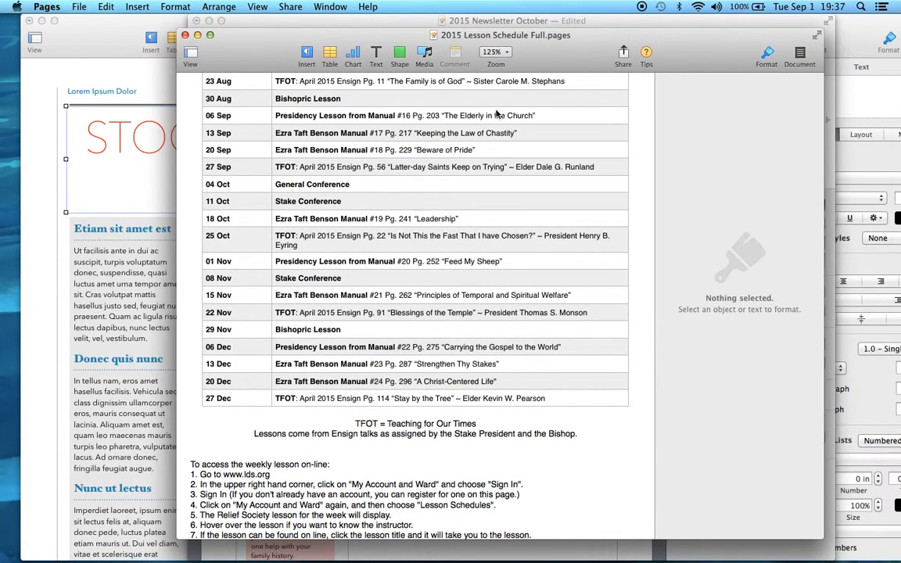
pyautogui.moveTo(194, 48); pyautogui.dragTo(478, 98)
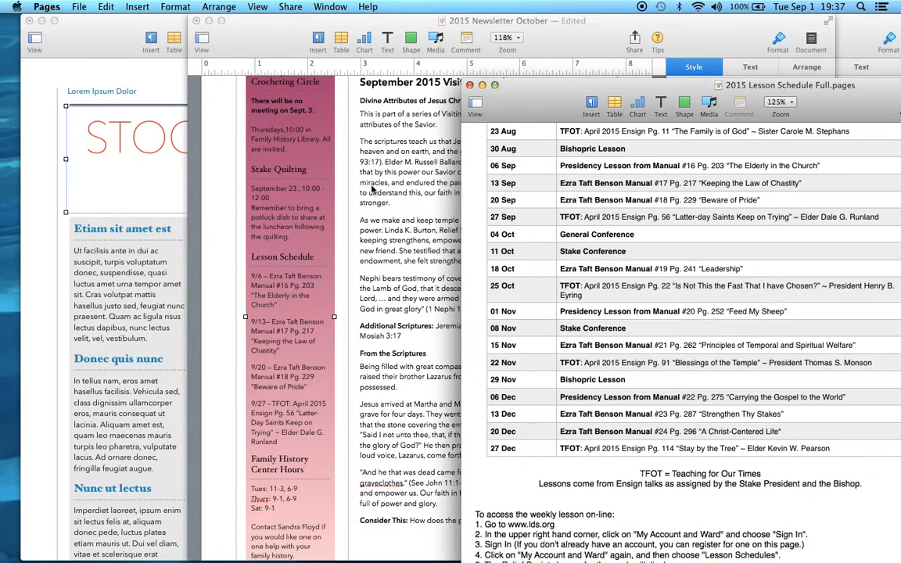
# Step: Return to the October newsletter and review the sidebar articles on page 2 and page 1
pyautogui.click(295, 293)
pyautogui.click(295, 294)
pyautogui.scroll(-3, 295, 294)
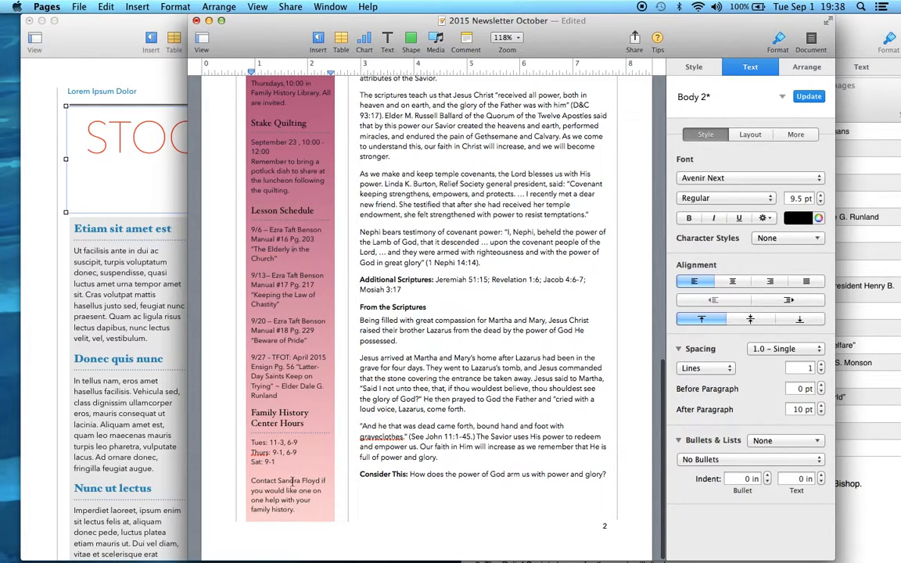
pyautogui.scroll(10, 289, 463)
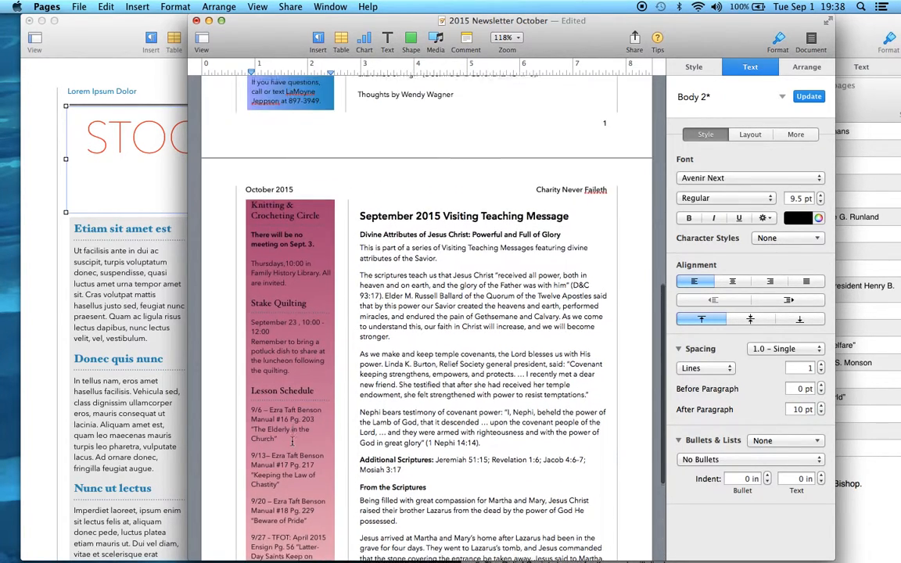
pyautogui.scroll(2, 292, 442)
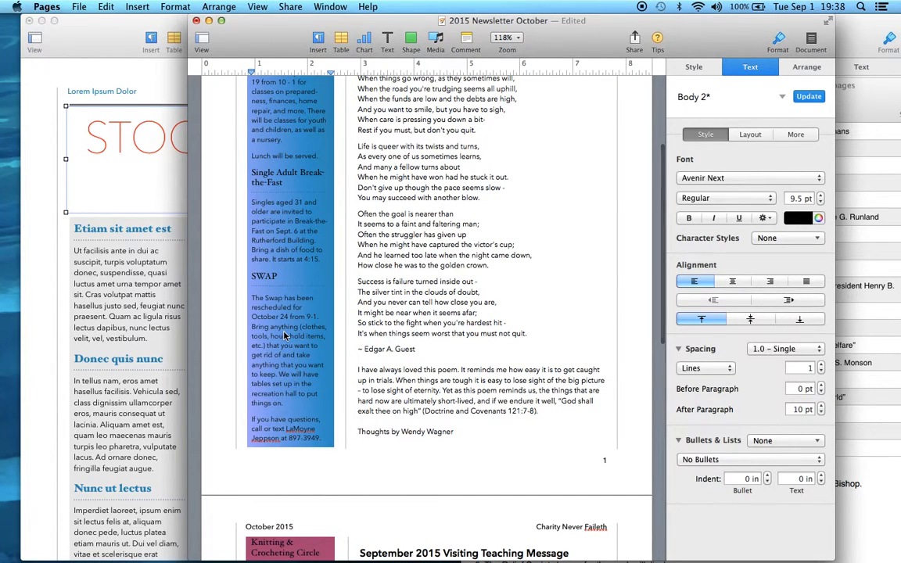
pyautogui.scroll(3, 268, 169)
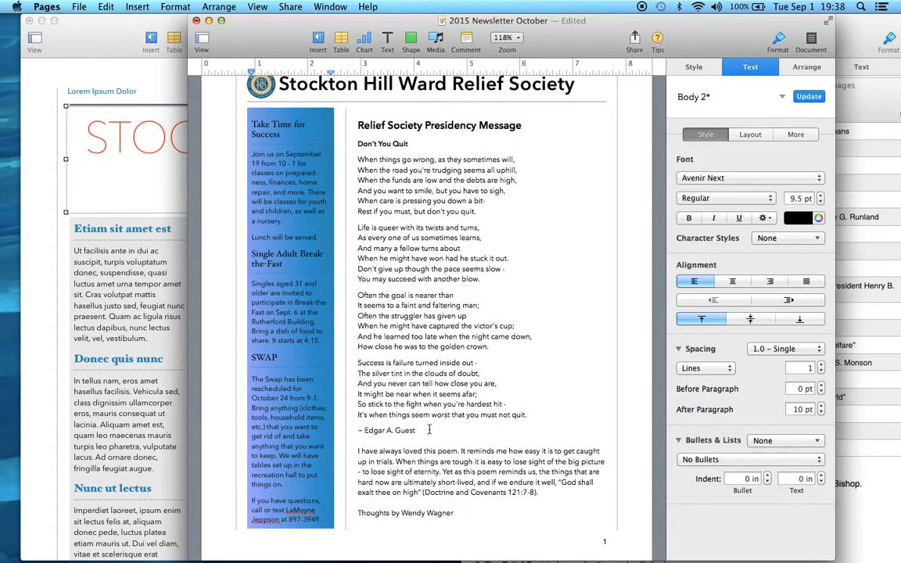
# Step: Examine the poem's author credit and the closing attribution in the presidency message, and the start of the visiting teaching message
pyautogui.moveTo(417, 431); pyautogui.dragTo(362, 433)
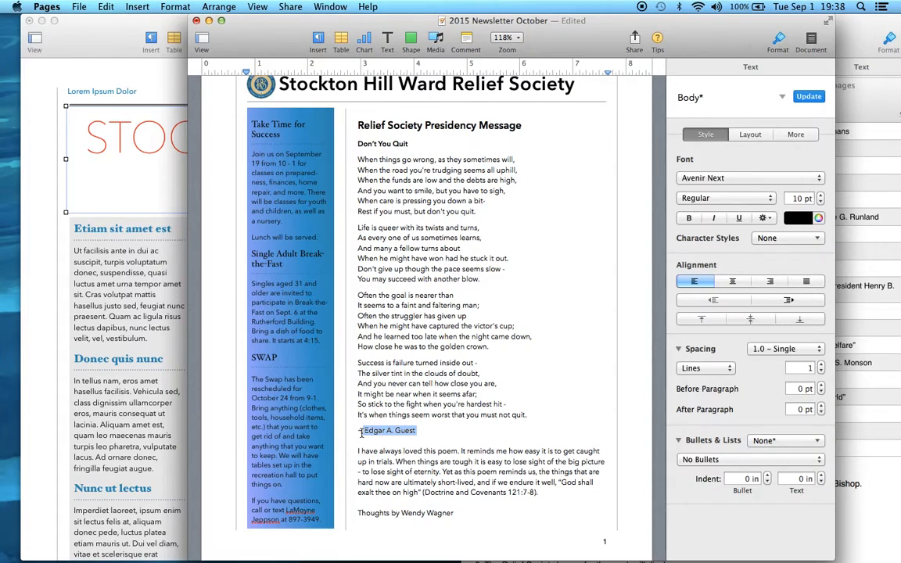
pyautogui.click(420, 337)
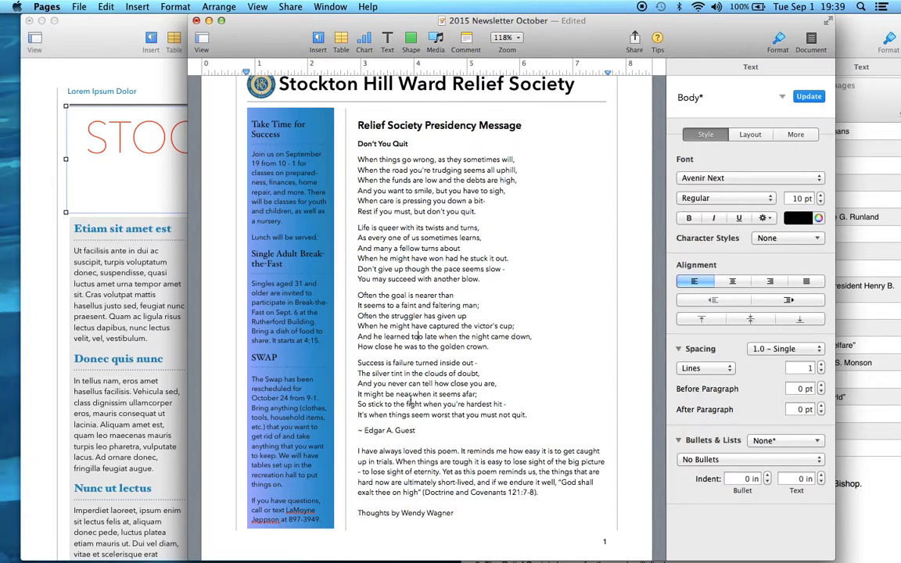
pyautogui.scroll(-3, 413, 407)
pyautogui.scroll(-1, 417, 381)
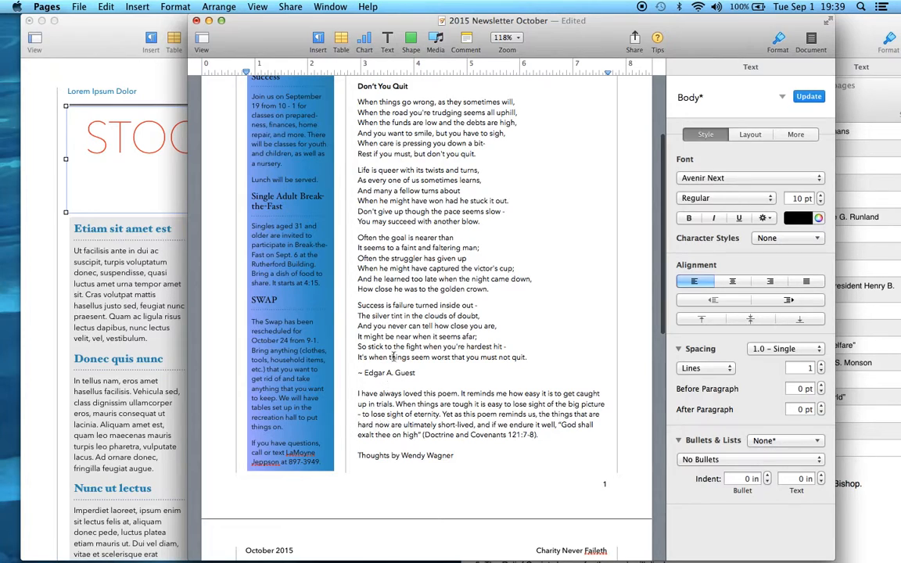
pyautogui.doubleClick(375, 457)
pyautogui.scroll(-10, 419, 386)
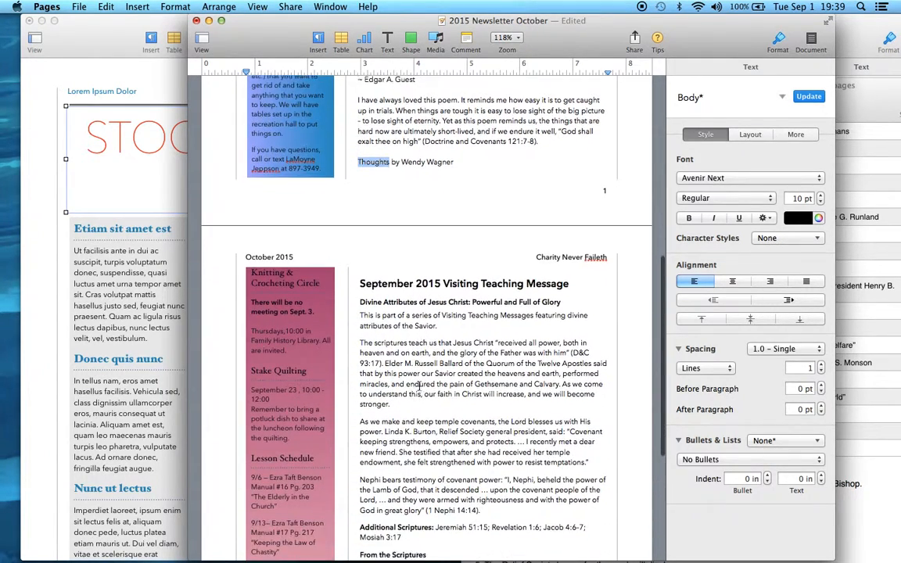
# Step: Review the visiting teaching message article on page 2 from its heading through the closing question
pyautogui.scroll(-3, 422, 299)
pyautogui.scroll(-1, 422, 299)
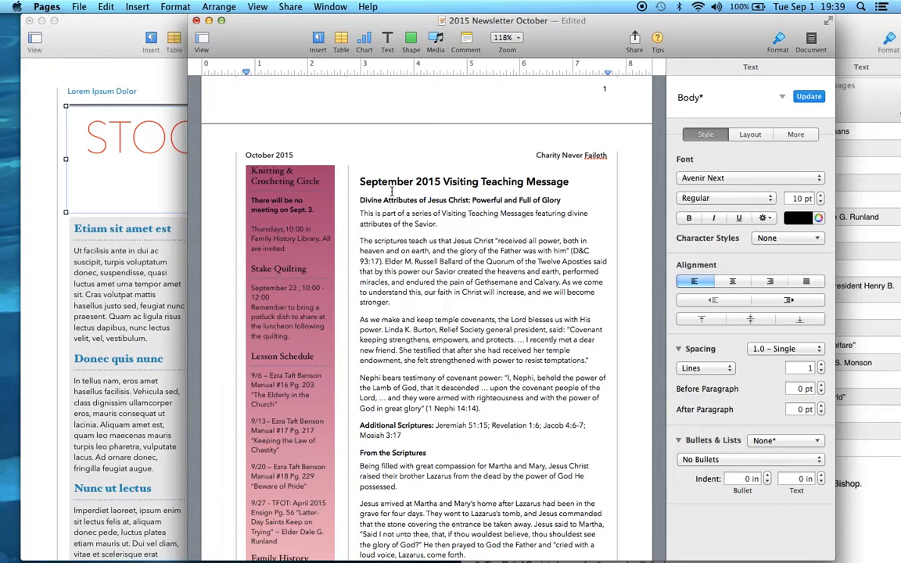
pyautogui.scroll(-3, 399, 212)
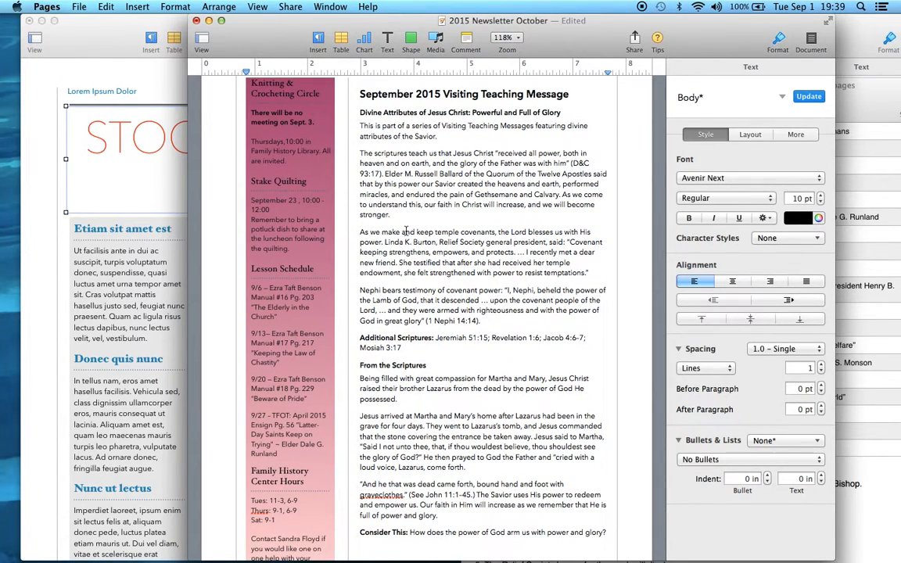
pyautogui.scroll(-2, 406, 231)
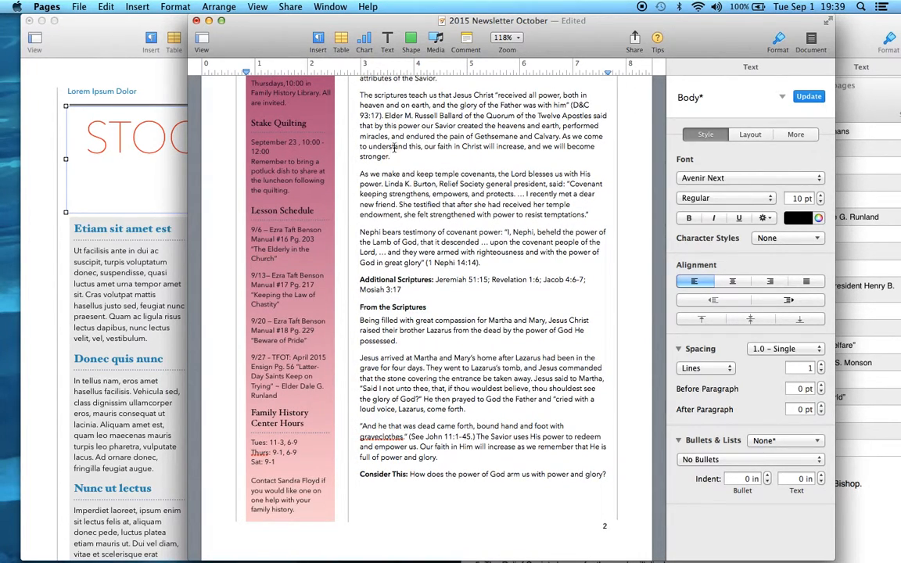
pyautogui.click(423, 137)
# Step: Remove the blue gradient from the page 1 sidebar box by setting its fill to No Fill
pyautogui.scroll(10, 331, 166)
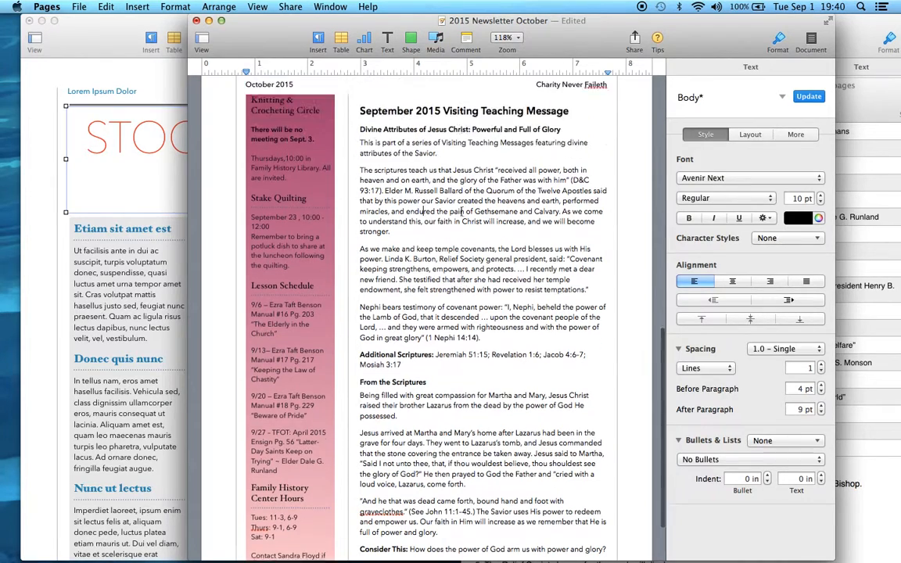
pyautogui.click(331, 167)
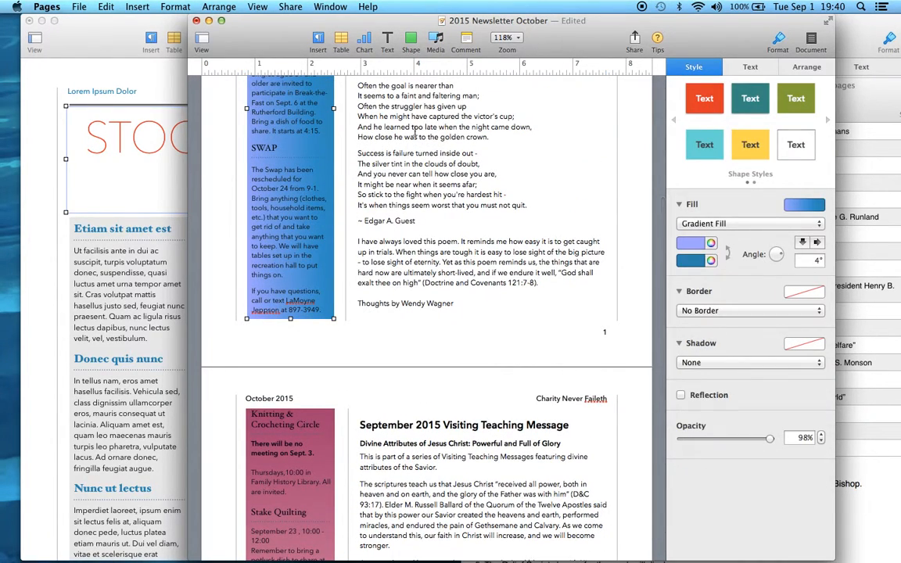
pyautogui.click(742, 225)
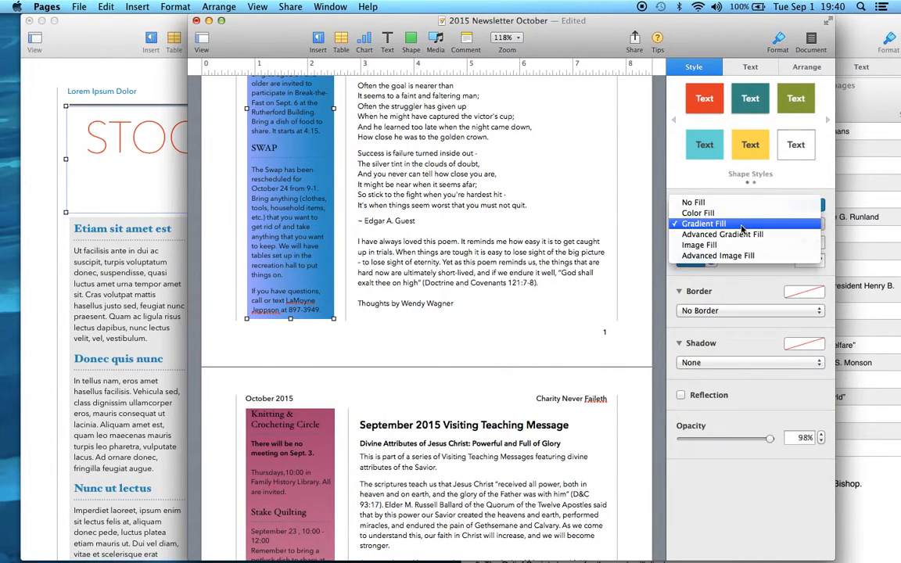
pyautogui.click(697, 202)
pyautogui.scroll(4, 464, 241)
pyautogui.scroll(-5, 464, 241)
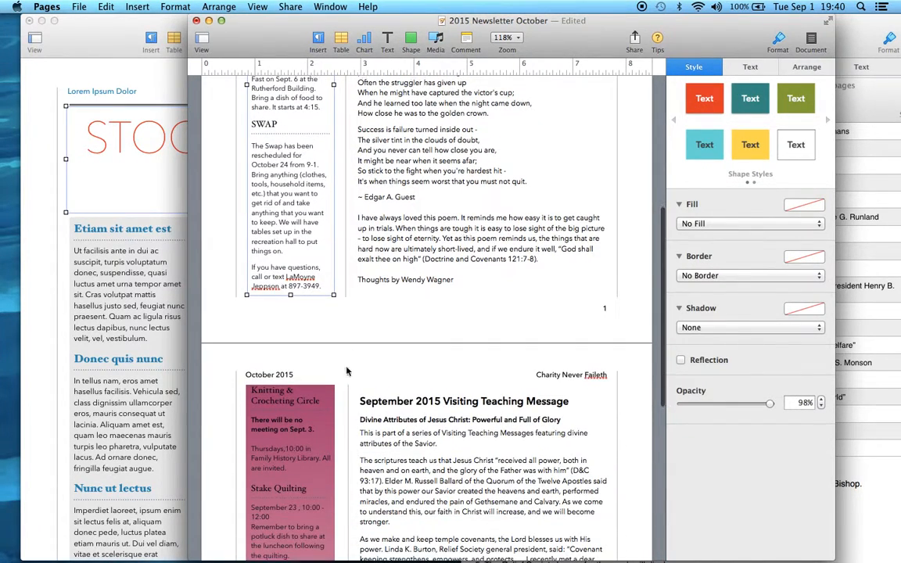
# Step: Set the pink gradient sidebar box on page 2 to No Fill and check the sidebars on both pages
pyautogui.click(336, 385)
pyautogui.click(708, 224)
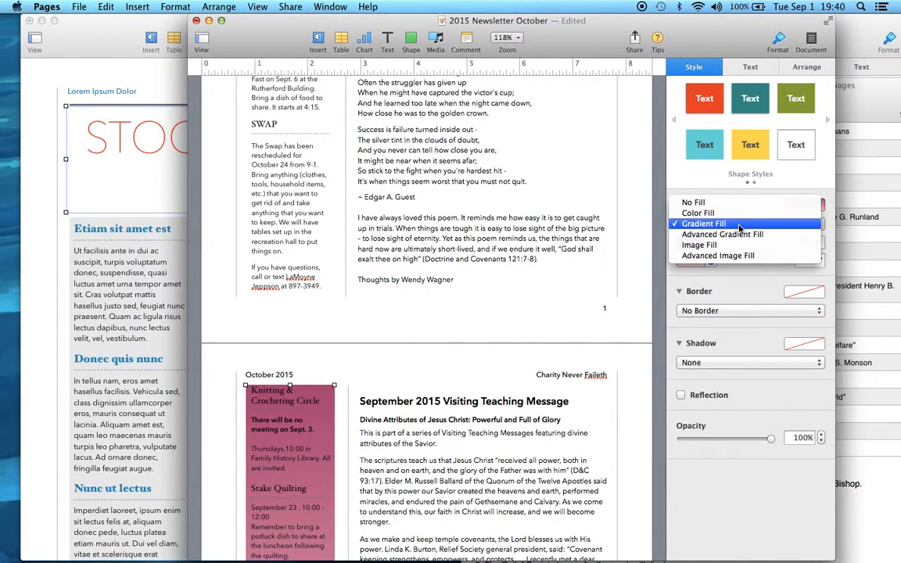
pyautogui.click(721, 205)
pyautogui.scroll(-7, 469, 274)
pyautogui.scroll(15, 508, 264)
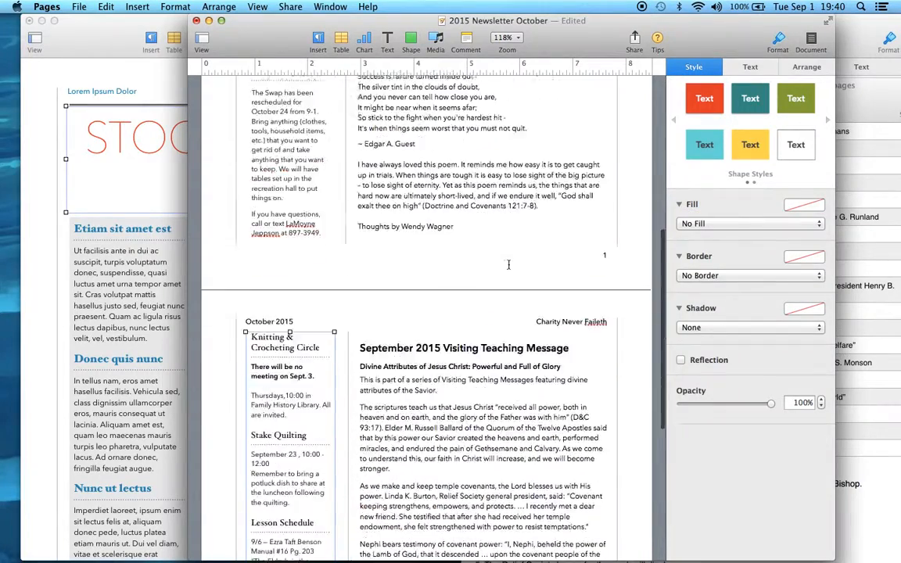